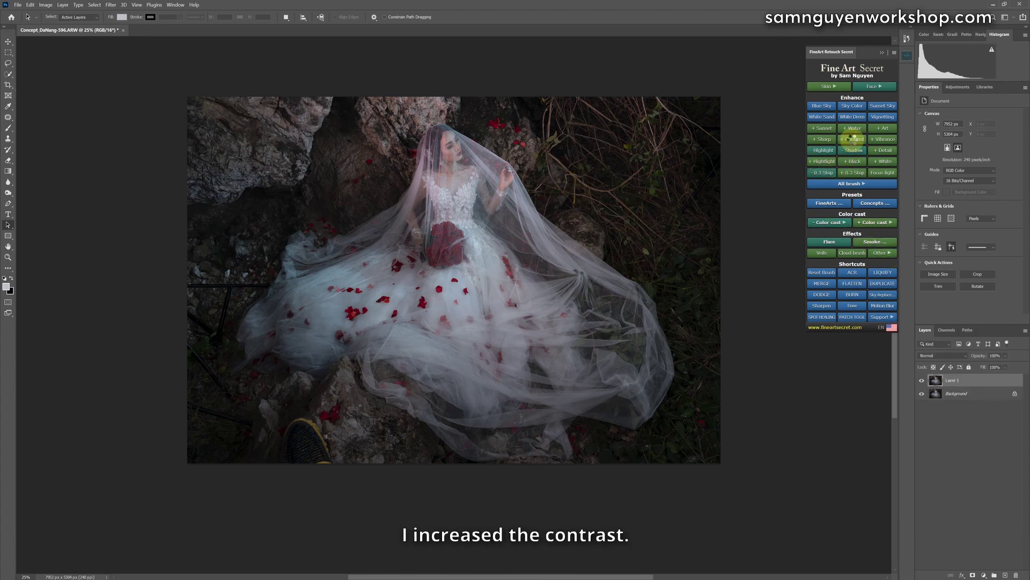
Apply the plus Contrast enhancement to the photo twice and group the two contrast layers
{"action": "left_click", "coordinate": [853, 140]}
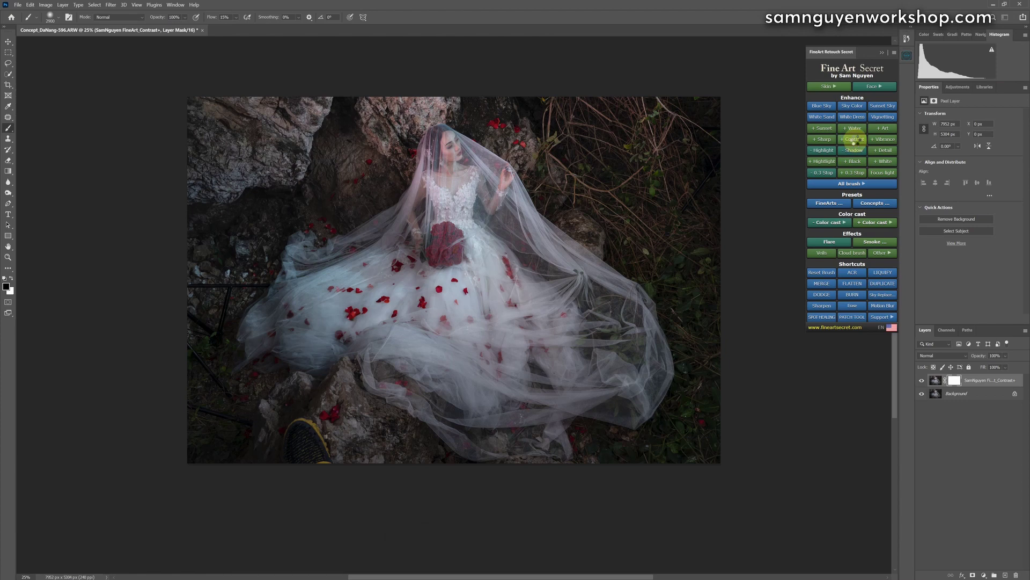
{"action": "left_click", "coordinate": [856, 142]}
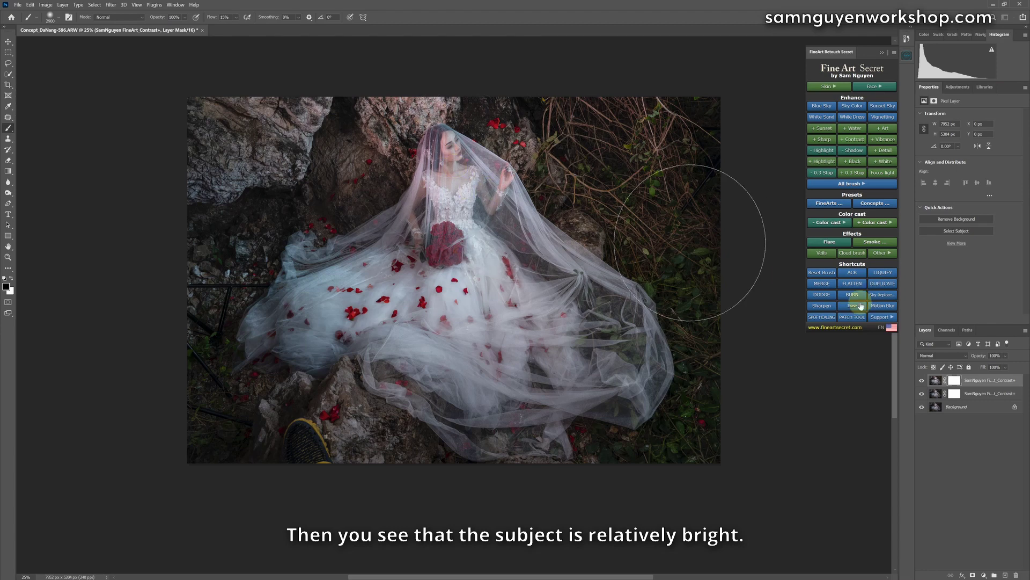
{"action": "left_click", "coordinate": [938, 394], "text": "shift"}
{"action": "key", "text": "ctrl+g"}
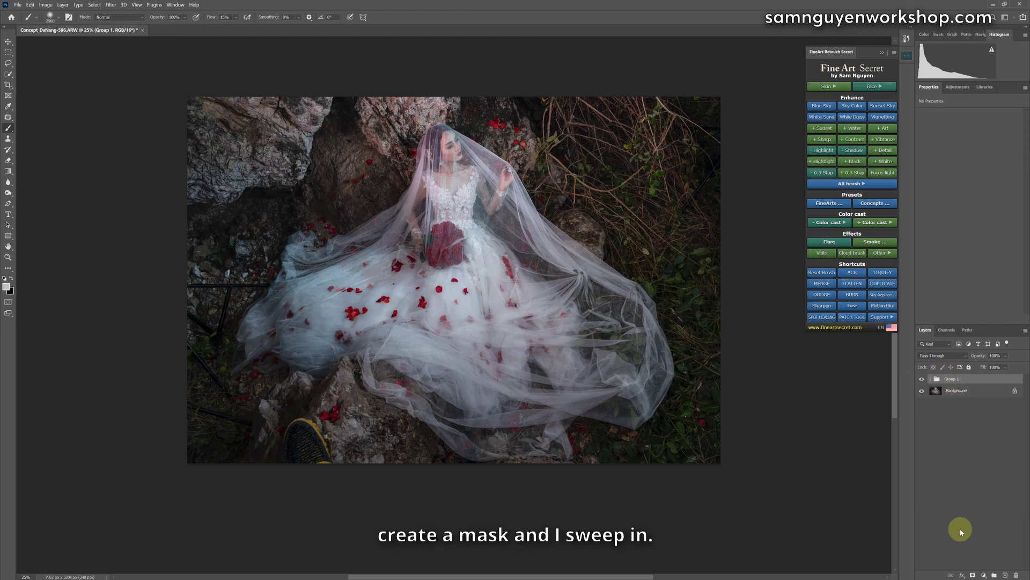
Add a layer mask to the contrast group and paint black over the upper-left rocks with a reset, enlarged brush
{"action": "left_click", "coordinate": [974, 574]}
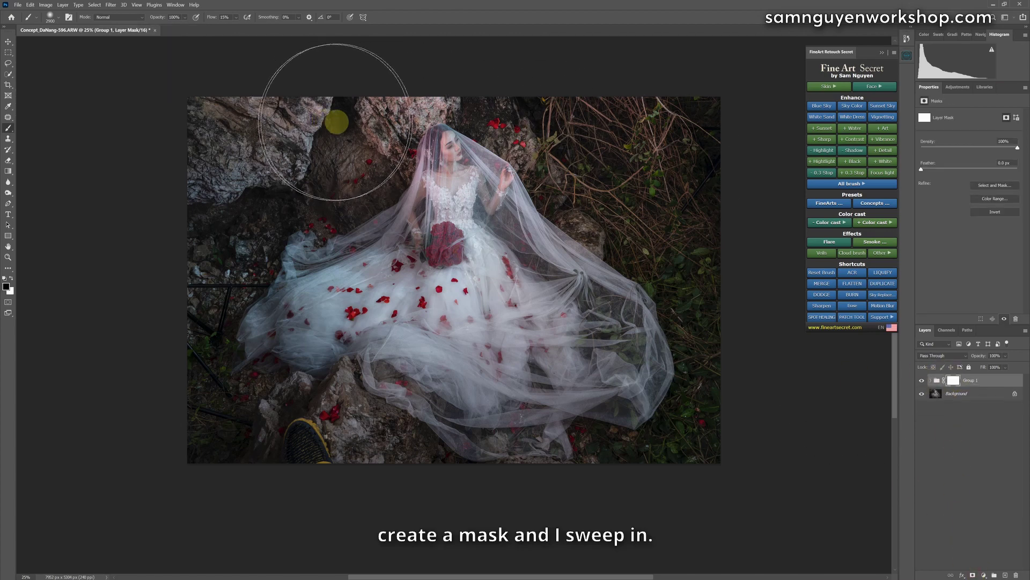
{"action": "left_click", "coordinate": [828, 242]}
{"action": "left_click", "coordinate": [828, 272]}
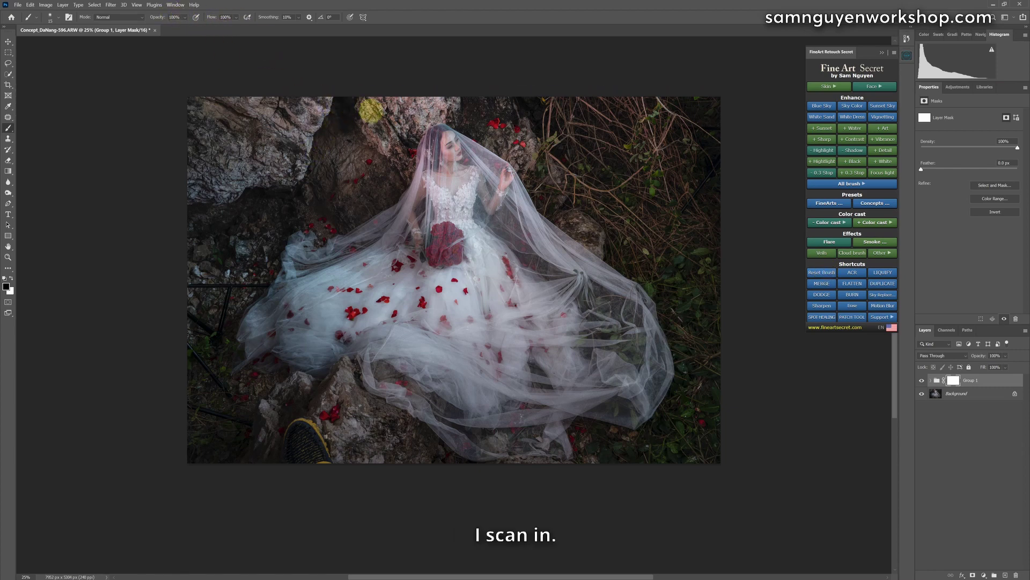
{"action": "key", "text": "bracketright"}
{"action": "key", "text": "bracketright"}
{"action": "key", "text": "bracketright"}
{"action": "key", "text": "bracketright"}
{"action": "key", "text": "bracketright"}
{"action": "key", "text": "bracketright"}
{"action": "key", "text": "bracketright"}
{"action": "key", "text": "bracketright"}
{"action": "key", "text": "bracketright"}
{"action": "key", "text": "bracketright"}
{"action": "key", "text": "bracketright"}
{"action": "key", "text": "bracketright"}
{"action": "key", "text": "bracketright"}
{"action": "key", "text": "bracketright"}
{"action": "key", "text": "bracketright"}
{"action": "key", "text": "bracketright"}
{"action": "key", "text": "bracketright"}
{"action": "key", "text": "bracketright"}
{"action": "key", "text": "bracketright"}
{"action": "key", "text": "bracketright"}
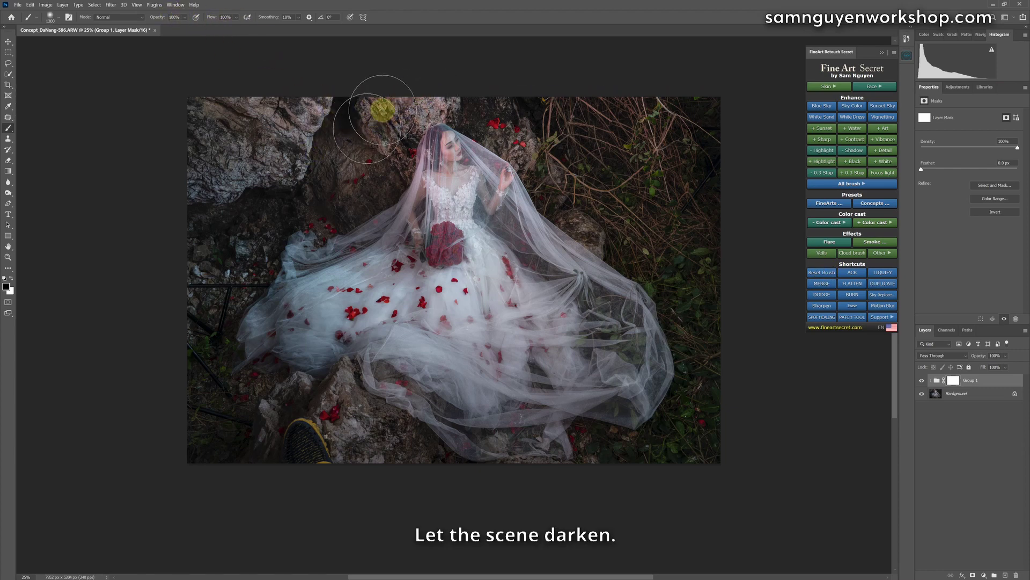
{"action": "left_click_drag", "start_coordinate": [382, 110], "coordinate": [241, 108]}
Paint black on the group's mask over the branches and rocks in the photo's upper-right area with a larger brush
{"action": "key", "text": "bracketright"}
{"action": "key", "text": "bracketright"}
{"action": "key", "text": "bracketright"}
{"action": "key", "text": "bracketright"}
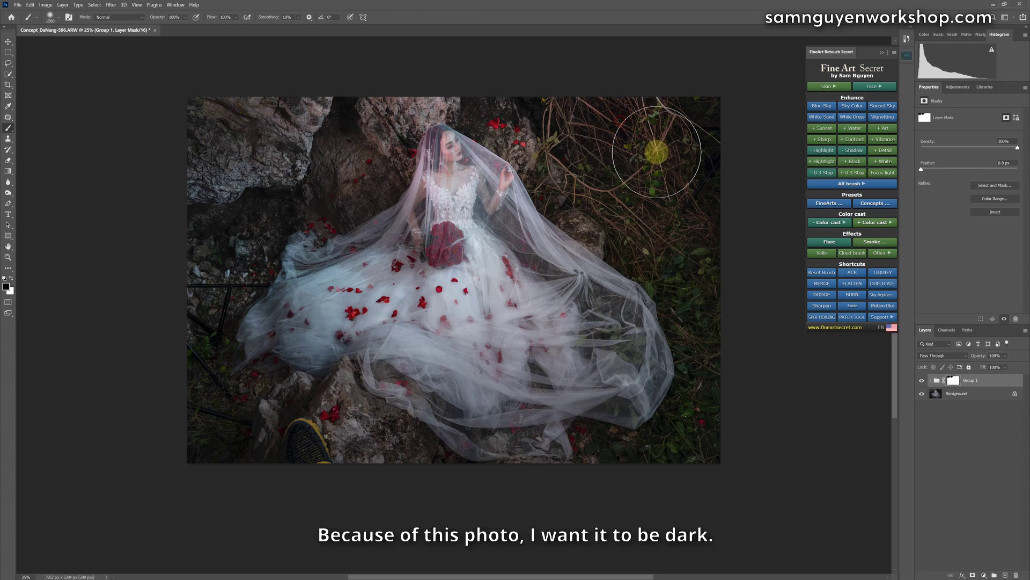
{"action": "mouse_move", "coordinate": [656, 151]}
{"action": "left_mouse_down"}
{"action": "mouse_move", "coordinate": [592, 180]}
{"action": "mouse_move", "coordinate": [682, 227]}
{"action": "mouse_move", "coordinate": [704, 157]}
{"action": "mouse_move", "coordinate": [678, 111]}
{"action": "mouse_move", "coordinate": [550, 84]}
{"action": "mouse_move", "coordinate": [522, 114]}
{"action": "left_mouse_up"}
{"action": "key", "text": "bracketright"}
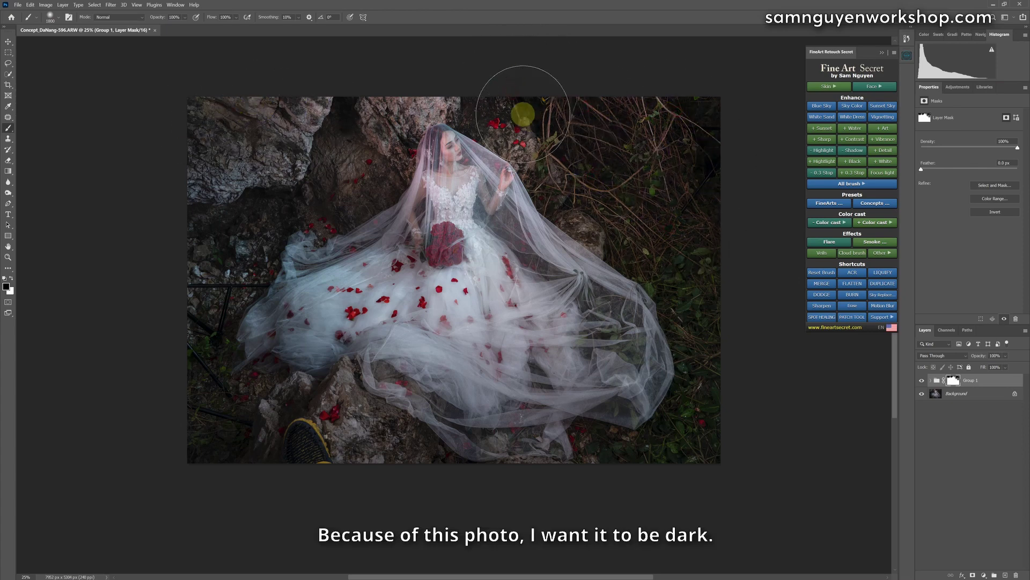
{"action": "key", "text": "bracketleft"}
{"action": "key", "text": "bracketleft"}
{"action": "key", "text": "bracketleft"}
{"action": "key", "text": "bracketleft"}
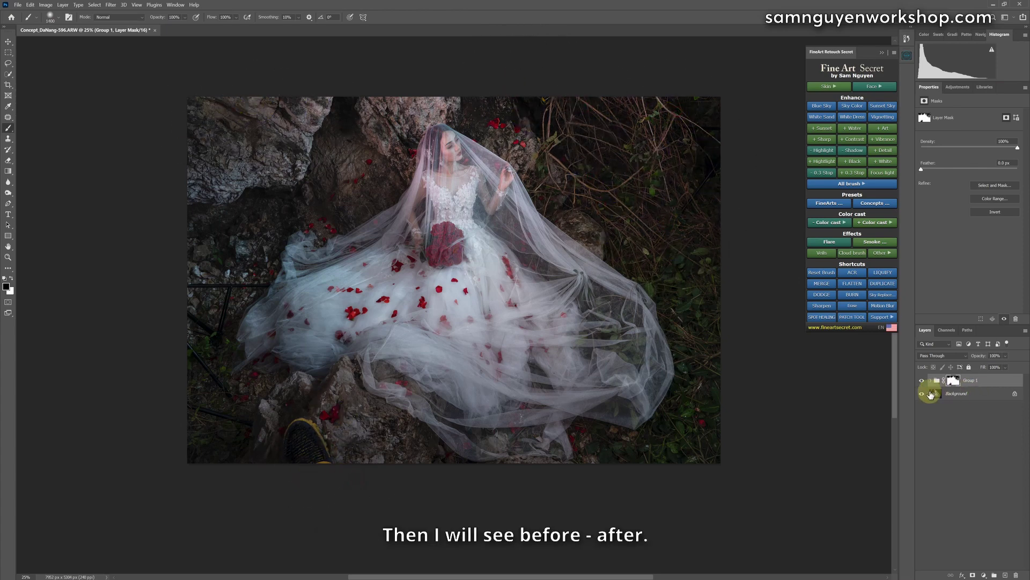
Compare the photo with and without the masked contrast group
{"action": "left_click", "coordinate": [922, 381]}
{"action": "left_click", "coordinate": [922, 381]}
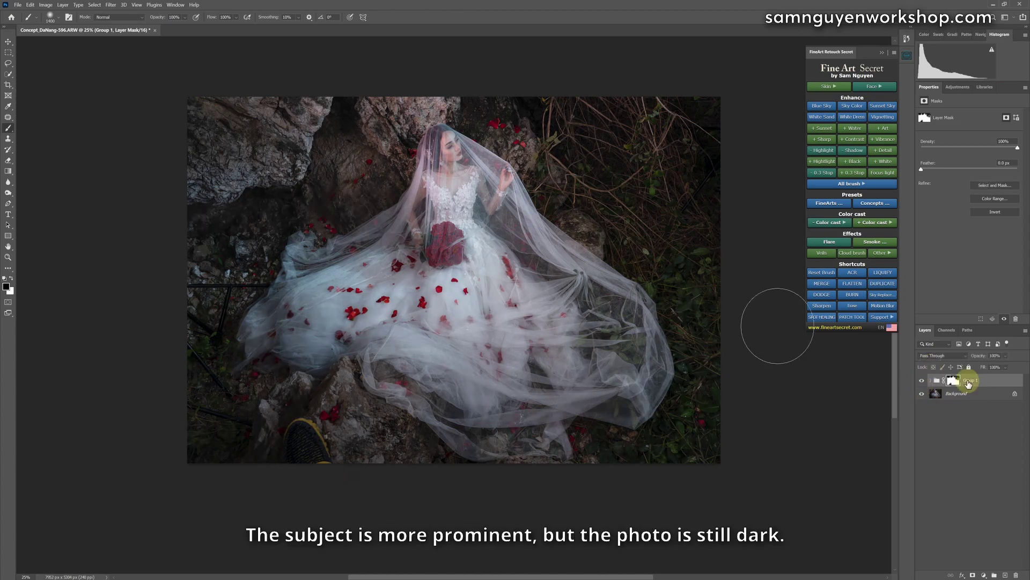
{"action": "left_click", "coordinate": [922, 381]}
{"action": "left_click", "coordinate": [922, 381]}
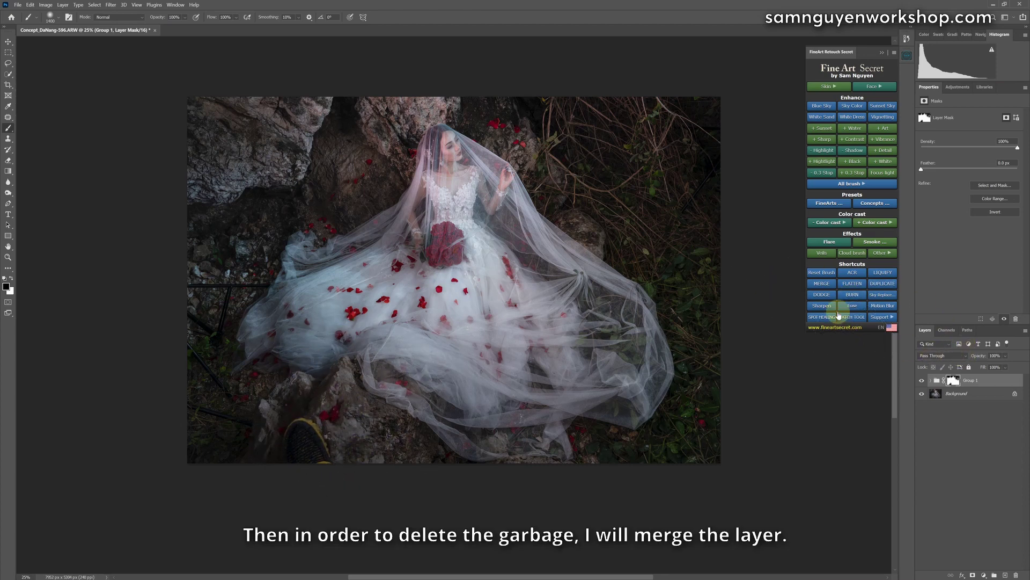
Merge the visible result into a new layer, and erase the horizontal lampstand bar and the shoe using lasso selections
{"action": "left_click", "coordinate": [822, 284]}
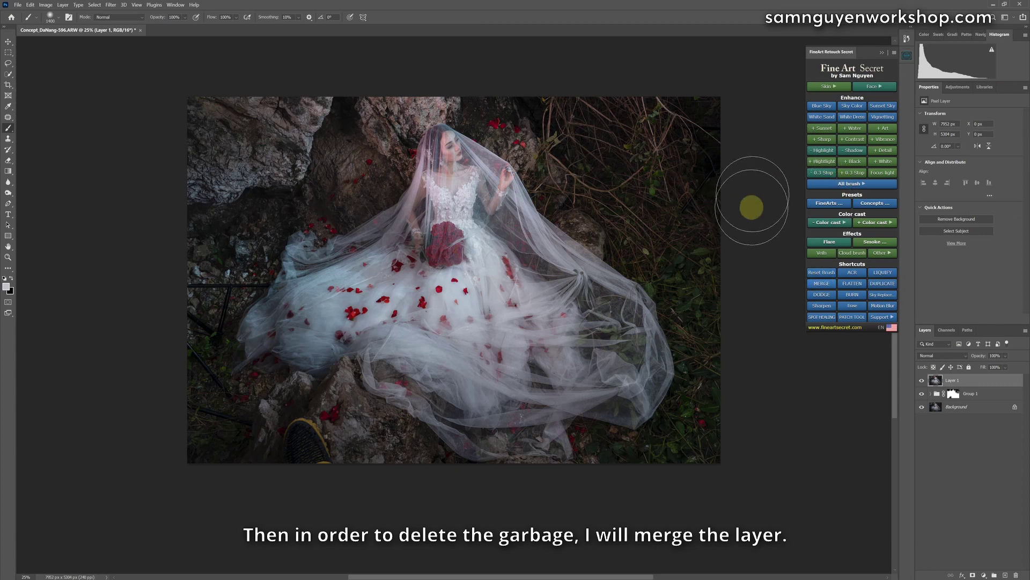
{"action": "key", "text": "l"}
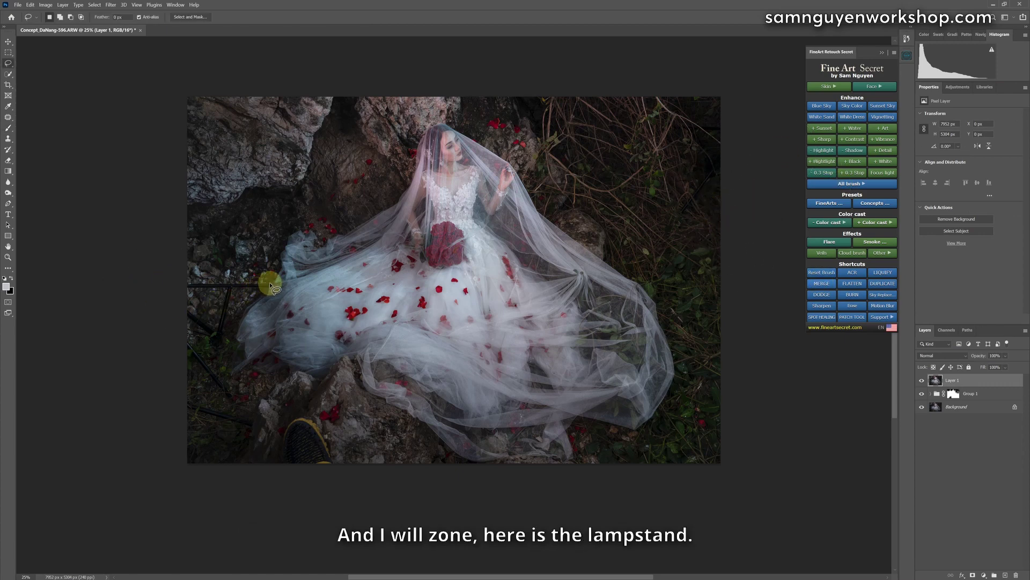
{"action": "mouse_move", "coordinate": [244, 280]}
{"action": "left_mouse_down"}
{"action": "mouse_move", "coordinate": [175, 285]}
{"action": "mouse_move", "coordinate": [234, 295]}
{"action": "mouse_move", "coordinate": [271, 280]}
{"action": "left_mouse_up"}
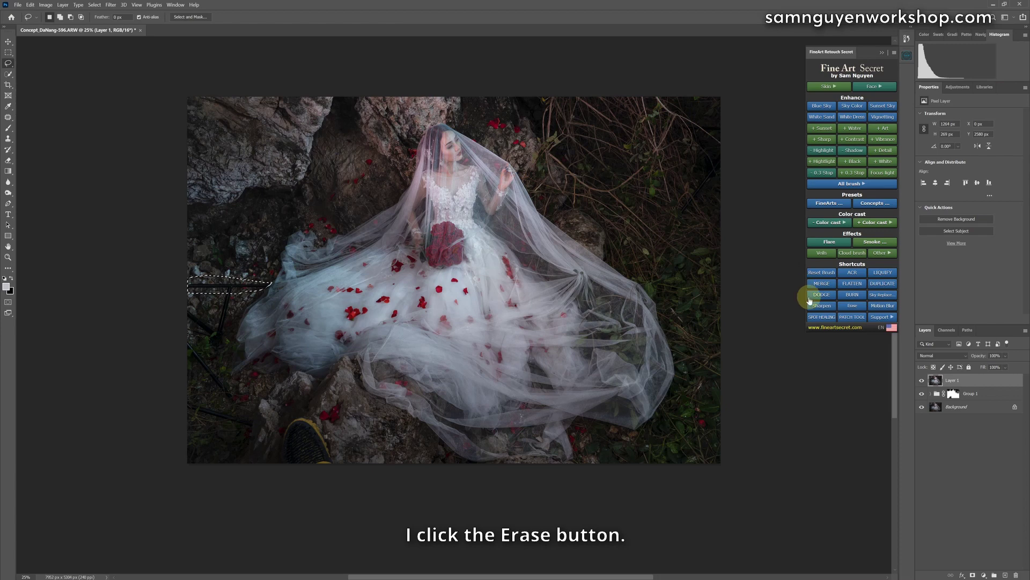
{"action": "left_click", "coordinate": [851, 306]}
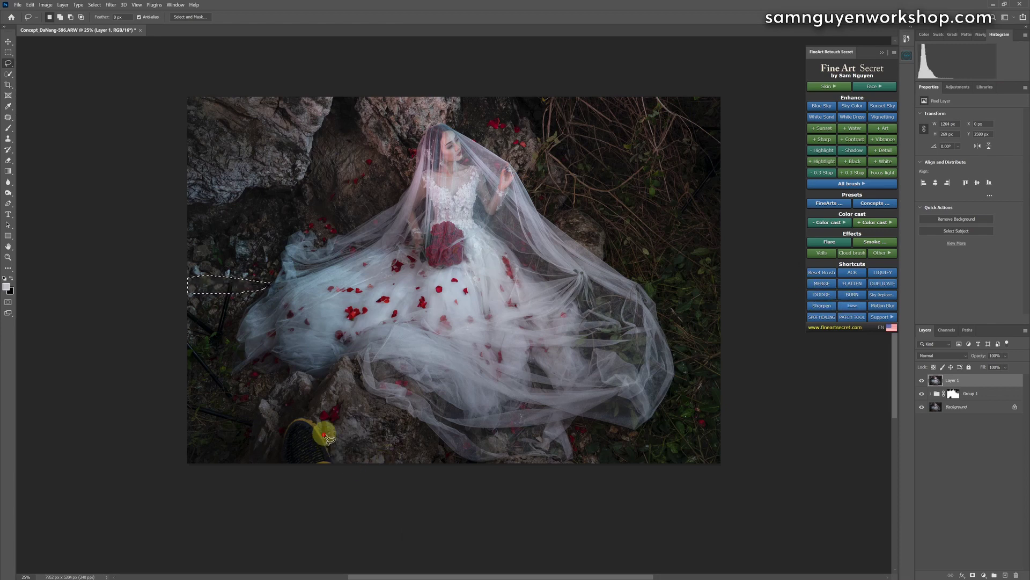
{"action": "mouse_move", "coordinate": [325, 433]}
{"action": "left_mouse_down"}
{"action": "mouse_move", "coordinate": [318, 413]}
{"action": "mouse_move", "coordinate": [285, 419]}
{"action": "mouse_move", "coordinate": [281, 454]}
{"action": "mouse_move", "coordinate": [316, 497]}
{"action": "mouse_move", "coordinate": [339, 490]}
{"action": "mouse_move", "coordinate": [332, 429]}
{"action": "left_mouse_up"}
{"action": "left_click", "coordinate": [854, 304]}
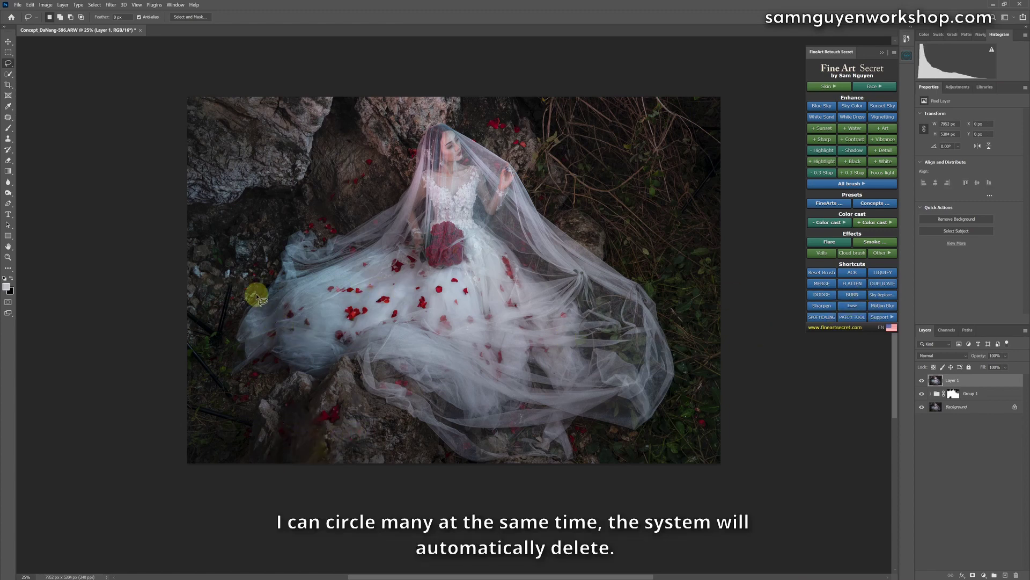
Lasso and erase the remaining lampstand legs left of the dress and the strip at the photo's upper-right edge
{"action": "mouse_move", "coordinate": [236, 279]}
{"action": "left_mouse_down"}
{"action": "mouse_move", "coordinate": [212, 347]}
{"action": "mouse_move", "coordinate": [240, 278]}
{"action": "left_mouse_up"}
{"action": "mouse_move", "coordinate": [199, 351]}
{"action": "left_mouse_down"}
{"action": "mouse_move", "coordinate": [185, 330]}
{"action": "mouse_move", "coordinate": [199, 371]}
{"action": "mouse_move", "coordinate": [224, 402]}
{"action": "mouse_move", "coordinate": [236, 391]}
{"action": "mouse_move", "coordinate": [245, 413]}
{"action": "mouse_move", "coordinate": [189, 402]}
{"action": "left_mouse_up"}
{"action": "left_click_drag", "start_coordinate": [720, 151], "coordinate": [689, 191]}
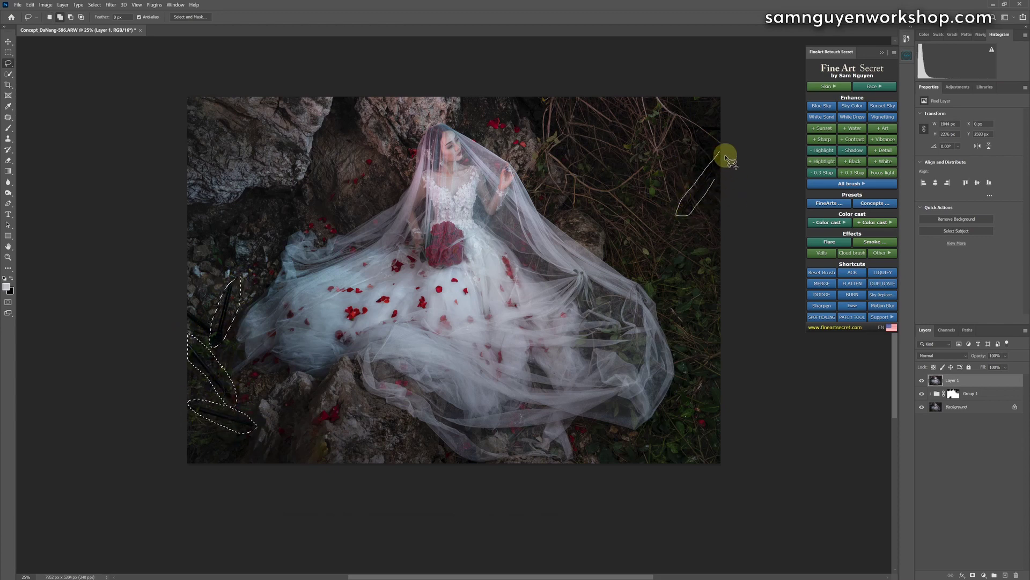
{"action": "left_click_drag", "start_coordinate": [726, 158], "coordinate": [722, 156]}
{"action": "left_click", "coordinate": [852, 305]}
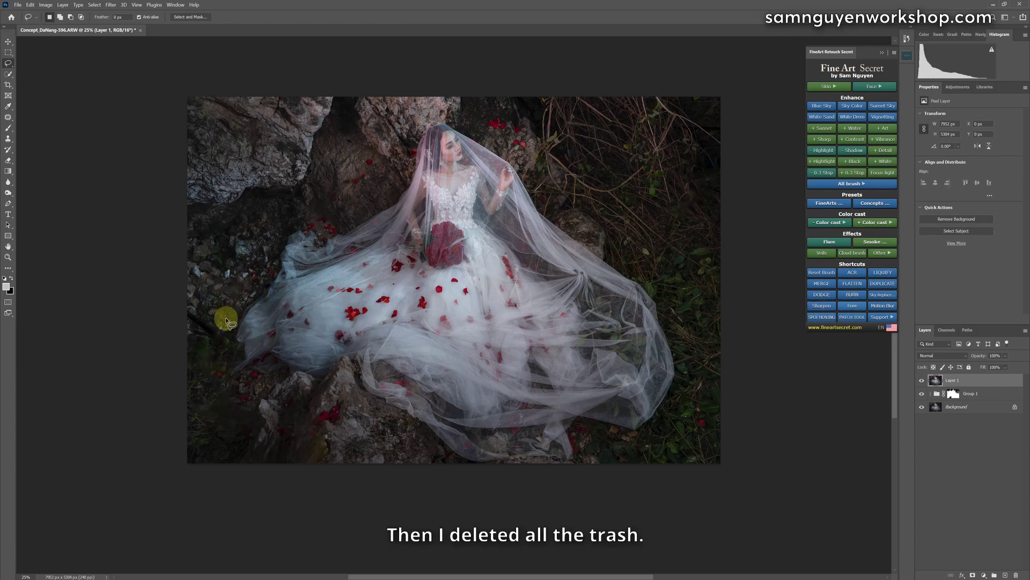
{"action": "left_click_drag", "start_coordinate": [210, 323], "coordinate": [216, 337]}
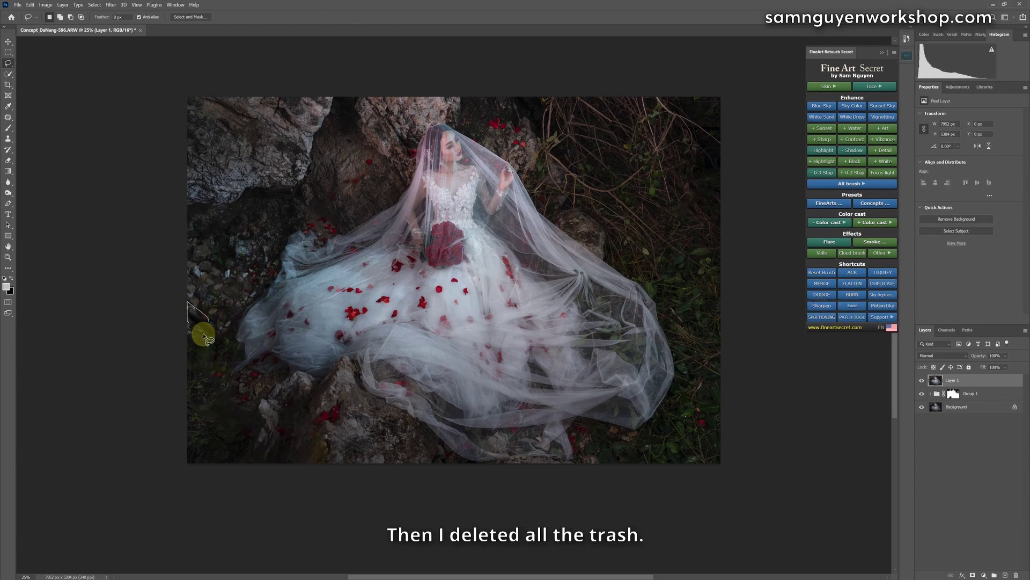
{"action": "left_click", "coordinate": [853, 305]}
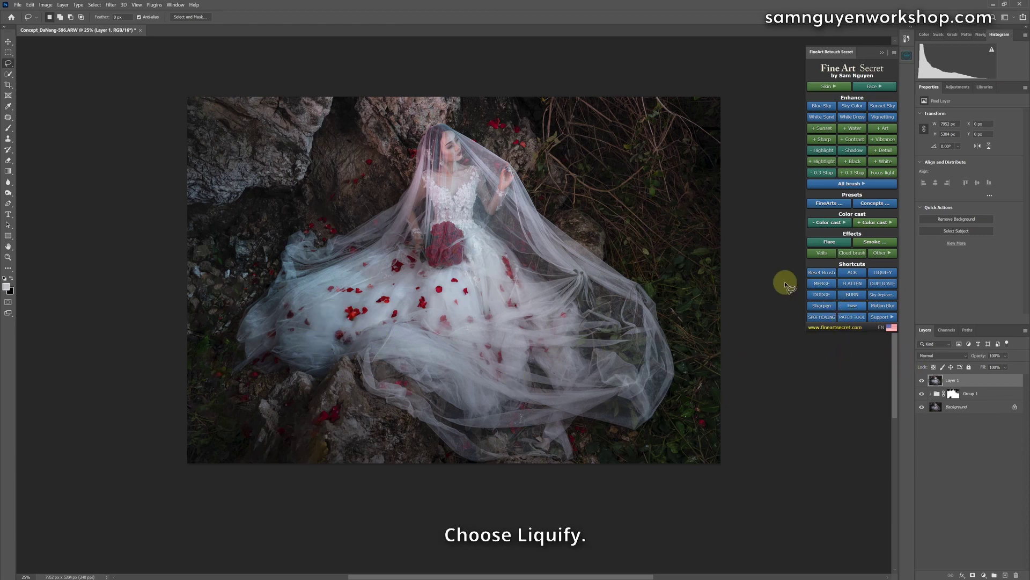
Open Liquify and push the dress hem down over the lower-left rock with an enlarged warp brush
{"action": "left_click", "coordinate": [888, 273]}
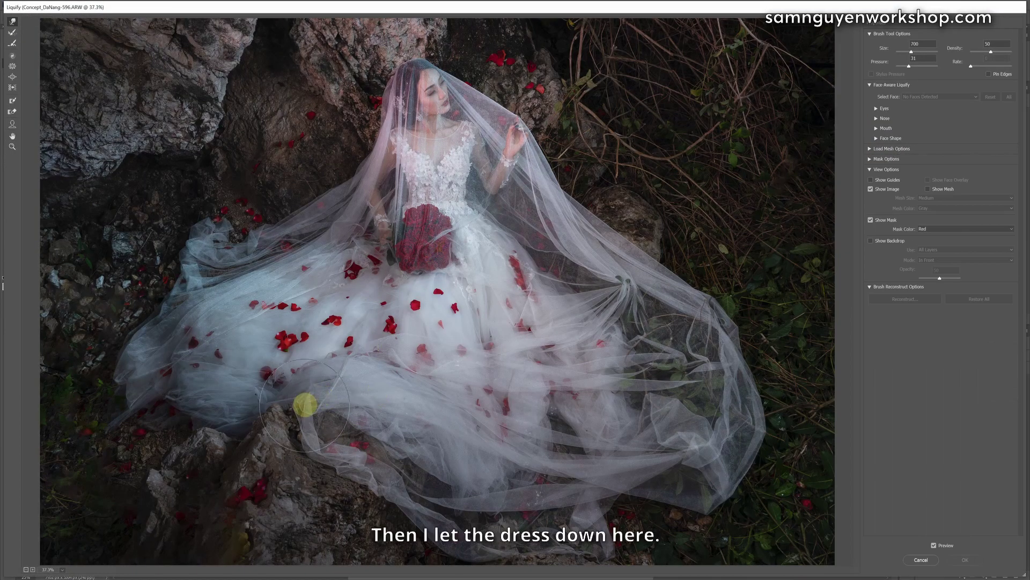
{"action": "key", "text": "bracketright"}
{"action": "key", "text": "bracketright"}
{"action": "key", "text": "bracketright"}
{"action": "key", "text": "bracketright"}
{"action": "key", "text": "bracketright"}
{"action": "key", "text": "bracketright"}
{"action": "key", "text": "bracketright"}
{"action": "key", "text": "bracketright"}
{"action": "key", "text": "bracketright"}
{"action": "key", "text": "bracketright"}
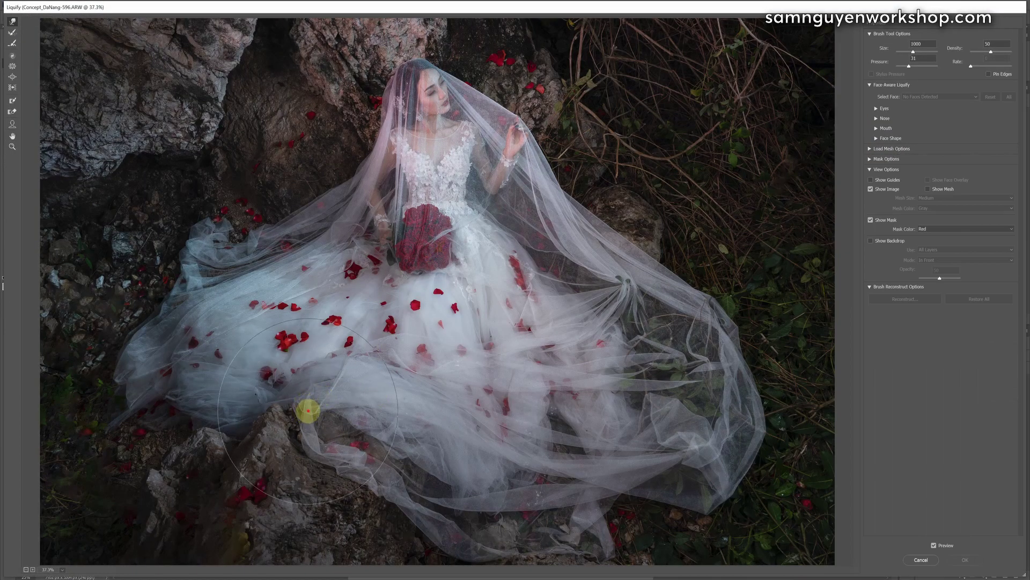
{"action": "mouse_move", "coordinate": [304, 429]}
{"action": "left_mouse_down"}
{"action": "mouse_move", "coordinate": [269, 457]}
{"action": "mouse_move", "coordinate": [240, 428]}
{"action": "left_mouse_up"}
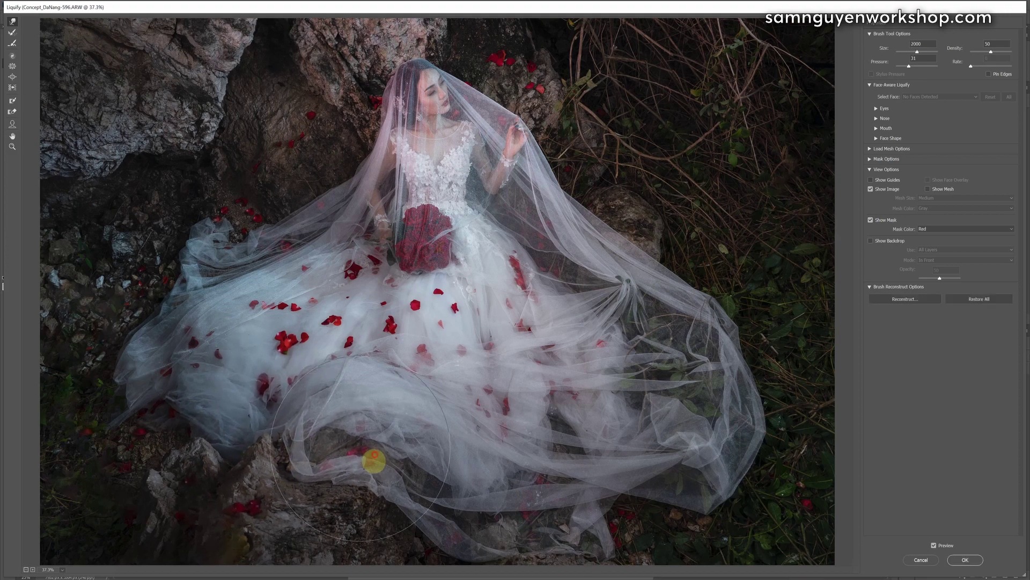
Refine the dress edge over the rock with the Liquify brush reduced to about 490
{"action": "key", "text": "bracketleft"}
{"action": "key", "text": "bracketleft"}
{"action": "key", "text": "bracketleft"}
{"action": "key", "text": "bracketleft"}
{"action": "key", "text": "bracketleft"}
{"action": "key", "text": "bracketleft"}
{"action": "key", "text": "bracketleft"}
{"action": "key", "text": "bracketleft"}
{"action": "key", "text": "bracketleft"}
{"action": "key", "text": "bracketleft"}
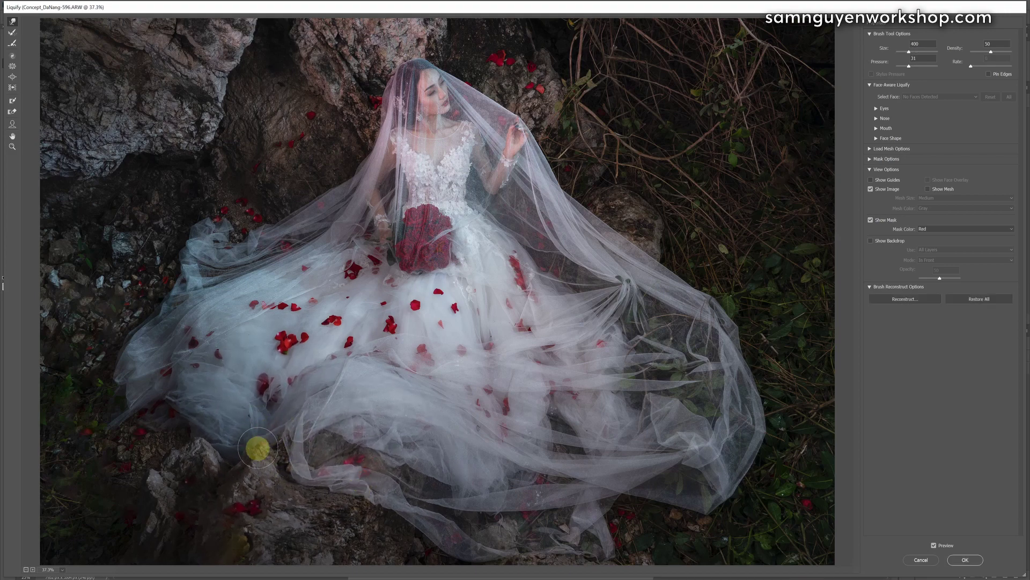
Warp the middle of the skirt into fuller curves with the Liquify brush enlarged to between 1200 and 1500
{"action": "key", "text": "bracketright"}
{"action": "key", "text": "bracketright"}
{"action": "key", "text": "bracketright"}
{"action": "key", "text": "bracketright"}
{"action": "key", "text": "bracketright"}
{"action": "key", "text": "bracketright"}
{"action": "key", "text": "bracketright"}
{"action": "key", "text": "bracketright"}
{"action": "key", "text": "bracketright"}
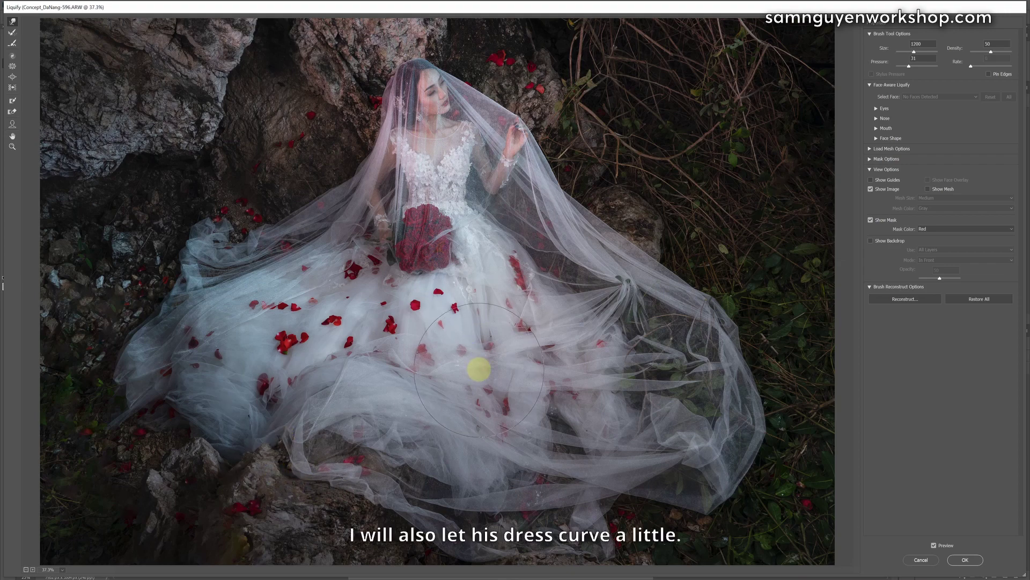
{"action": "key", "text": "bracketright"}
{"action": "key", "text": "bracketright"}
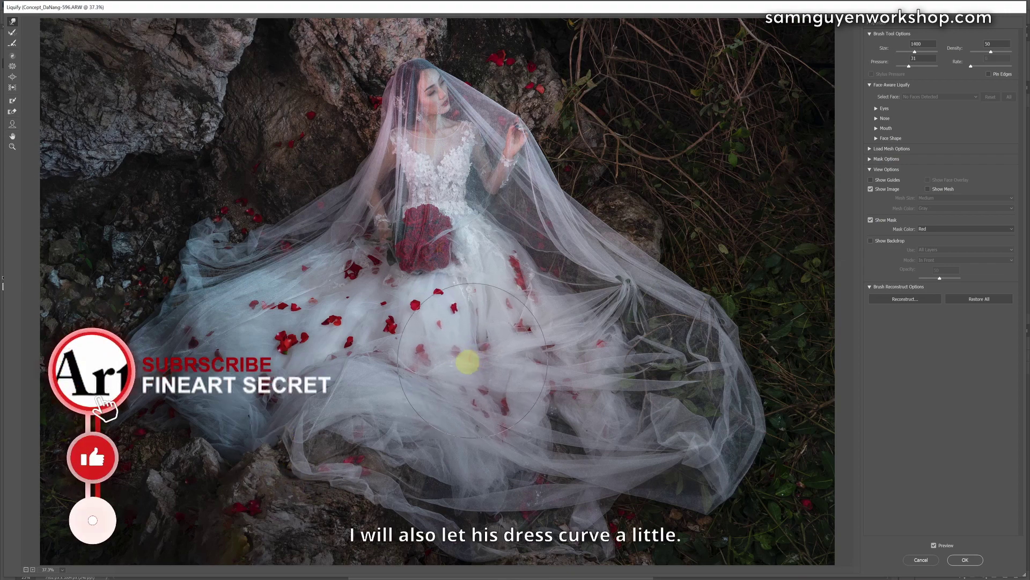
{"action": "key", "text": "bracketright"}
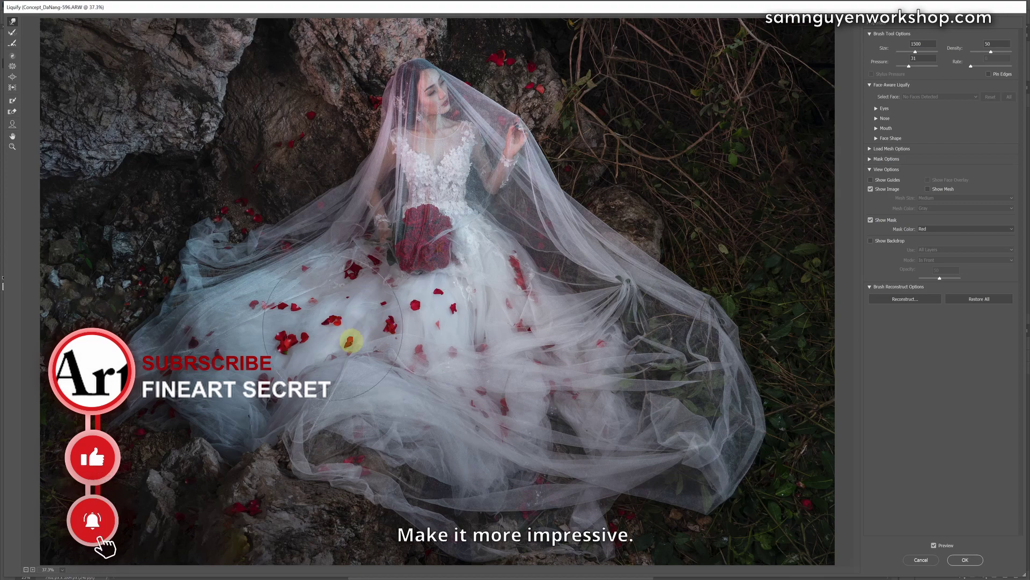
Slim the bride's waist with the Liquify brush reduced to about 700
{"action": "key", "text": "bracketleft"}
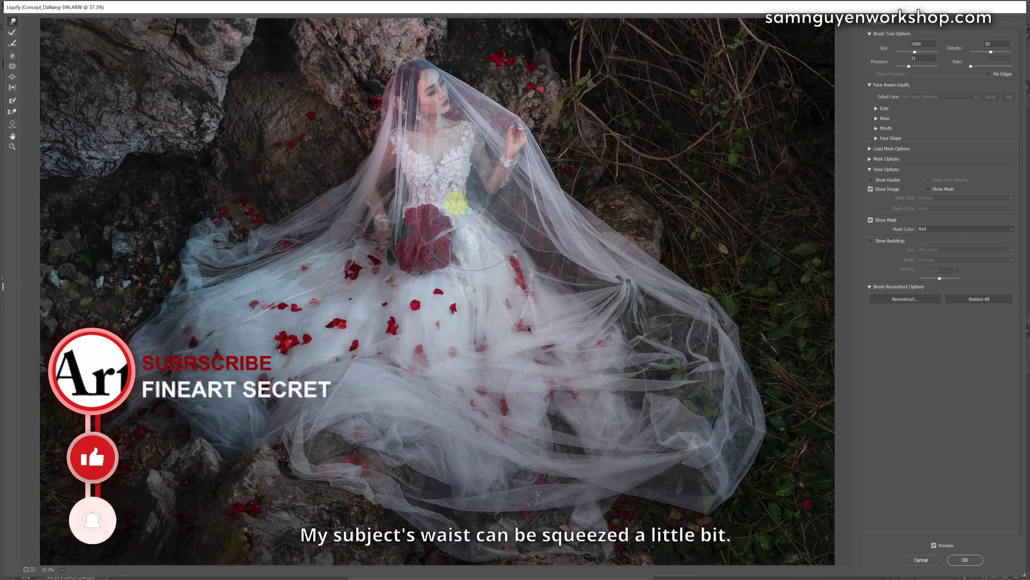
{"action": "key", "text": "bracketleft"}
{"action": "key", "text": "bracketleft"}
{"action": "key", "text": "bracketleft"}
{"action": "key", "text": "bracketleft"}
{"action": "key", "text": "bracketleft"}
{"action": "key", "text": "bracketleft"}
{"action": "key", "text": "bracketleft"}
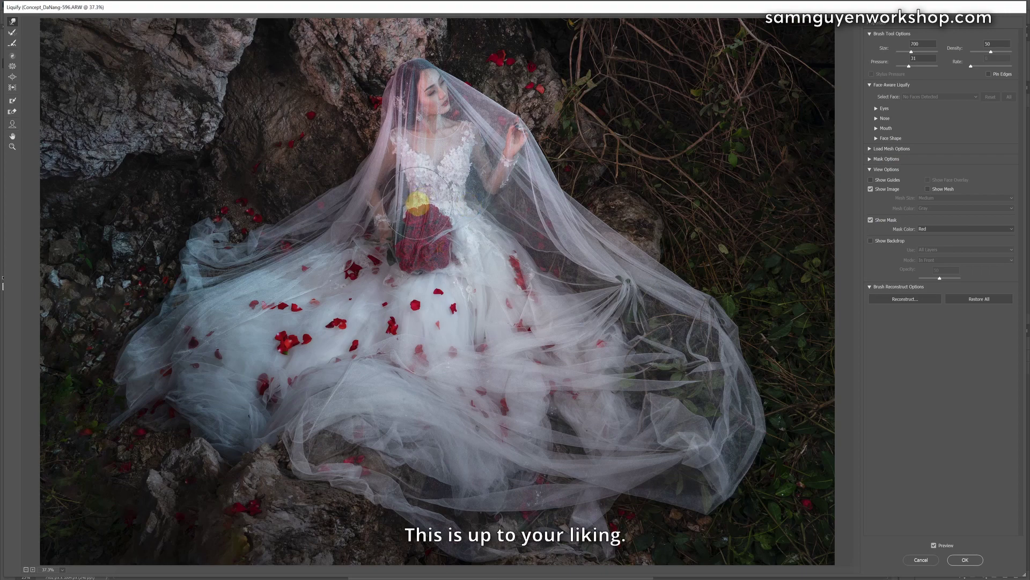
Reshape the left side of the skirt with the Liquify brush enlarged to about 1600, and apply the distortion
{"action": "key", "text": "bracketright"}
{"action": "key", "text": "bracketright"}
{"action": "key", "text": "bracketright"}
{"action": "key", "text": "bracketright"}
{"action": "key", "text": "bracketright"}
{"action": "key", "text": "bracketright"}
{"action": "key", "text": "bracketright"}
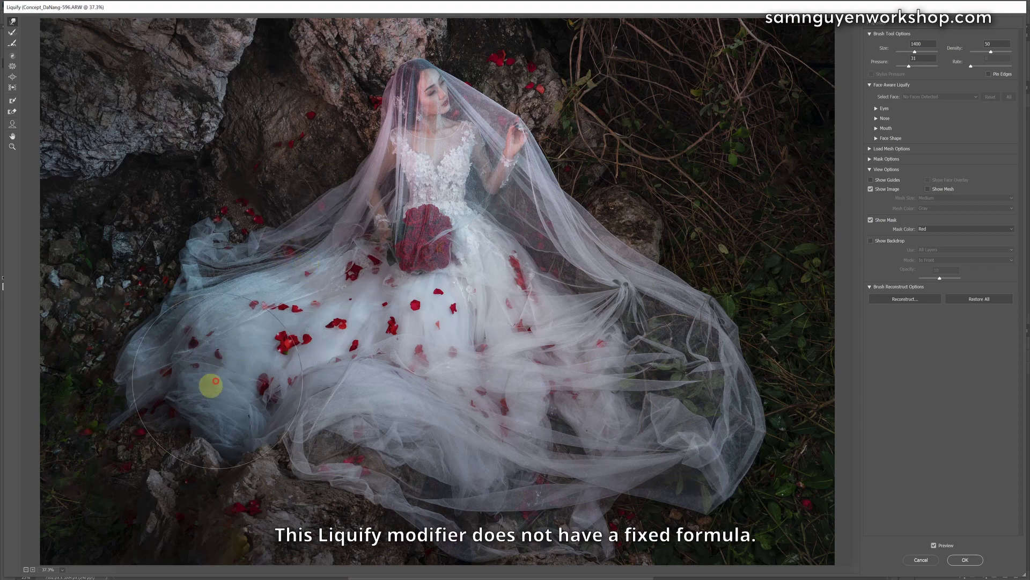
{"action": "key", "text": "bracketright"}
{"action": "key", "text": "bracketright"}
{"action": "key", "text": "bracketright"}
{"action": "key", "text": "bracketleft"}
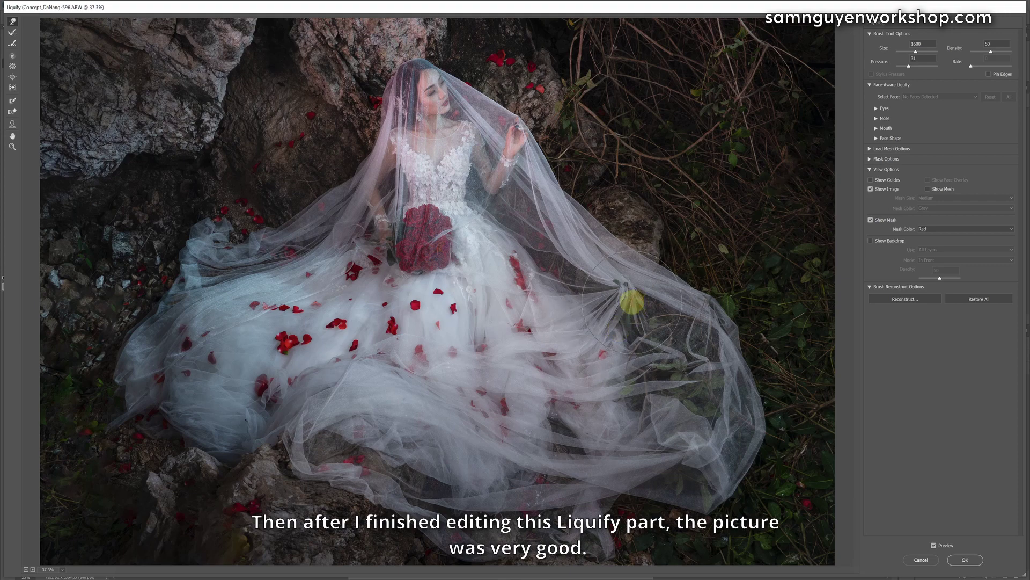
{"action": "left_click", "coordinate": [974, 560]}
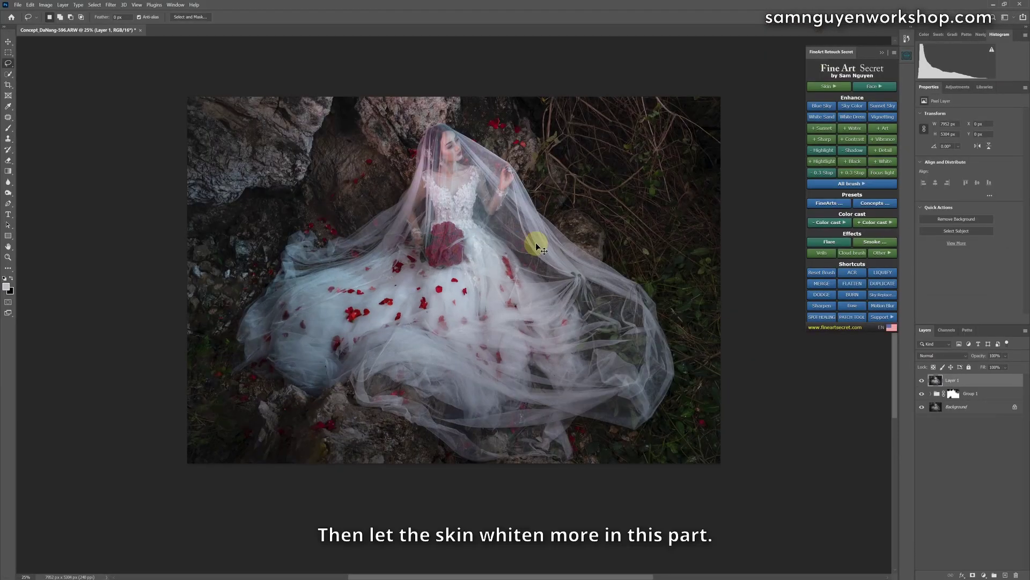
Zoom in on the bride's upper body and merge the visible result into a new layer above Layer 1
{"action": "key", "text": "ctrl+plus"}
{"action": "key", "text": "ctrl+plus"}
{"action": "key", "text": "ctrl+plus"}
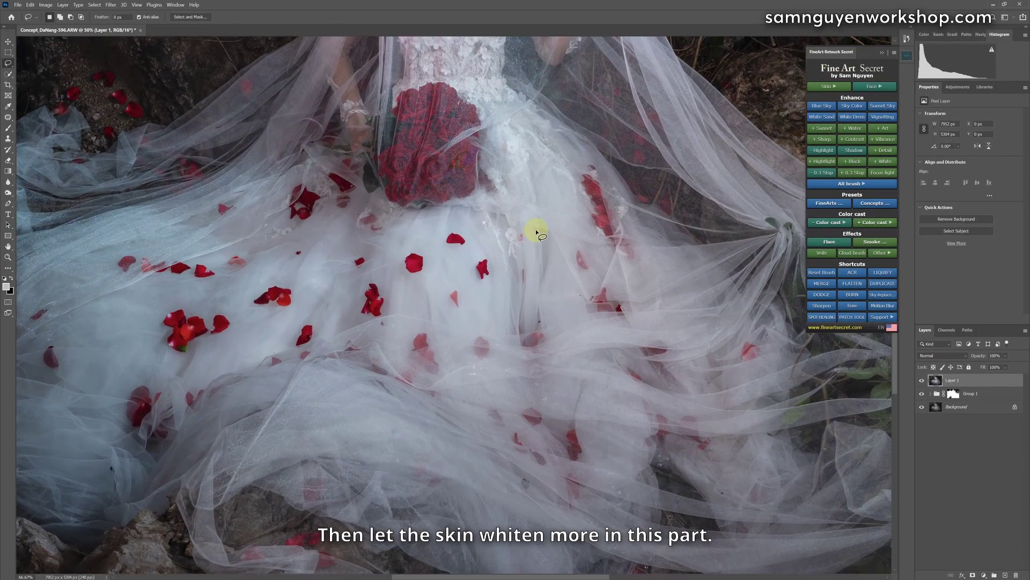
{"action": "scroll", "coordinate": [531, 236], "scroll_direction": "up", "scroll_amount": 10}
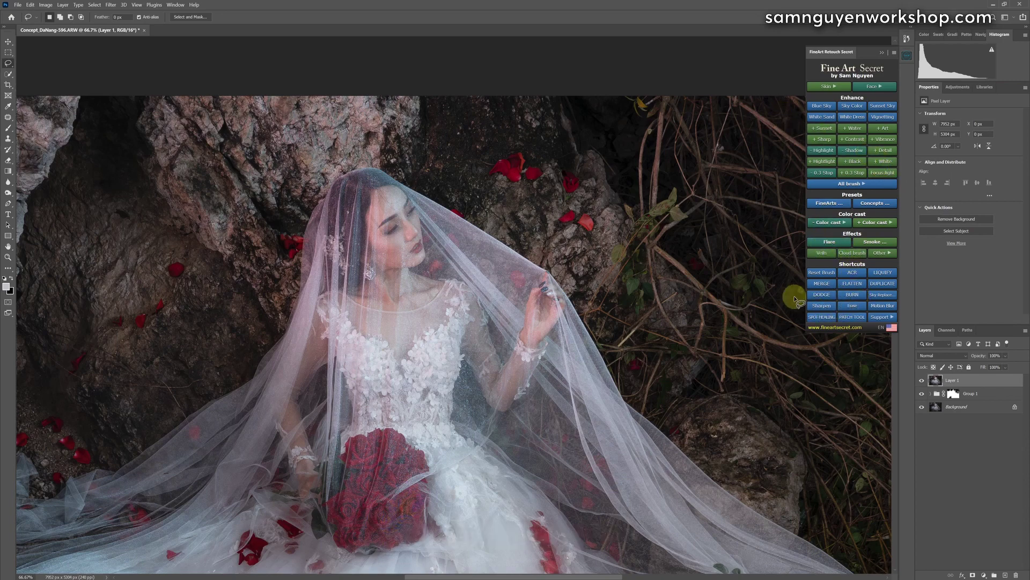
{"action": "left_click", "coordinate": [822, 284]}
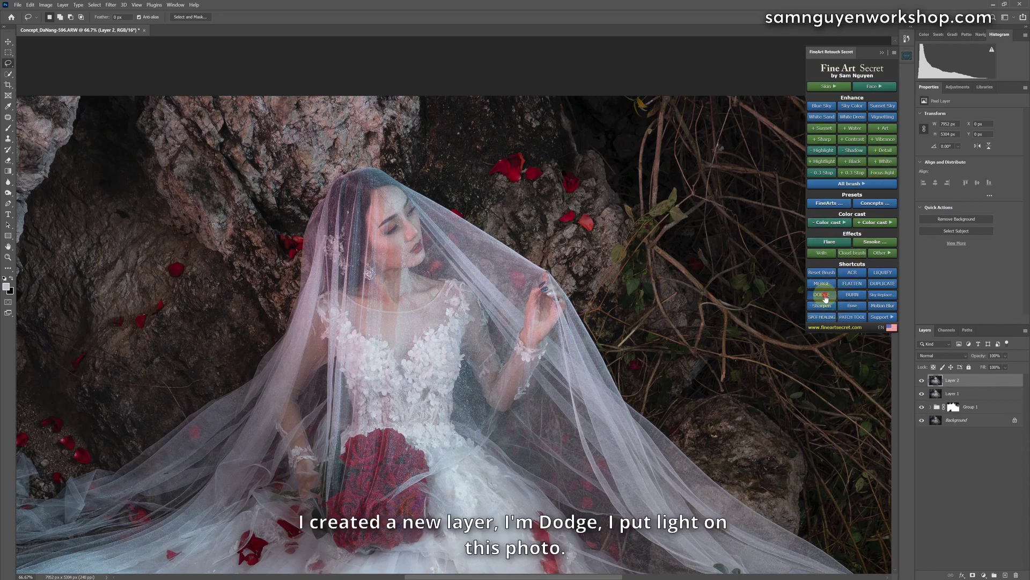
Brighten the midtones of the bride's face with a smaller Dodge brush at 10% exposure, comparing against the layer hidden
{"action": "left_click", "coordinate": [823, 295]}
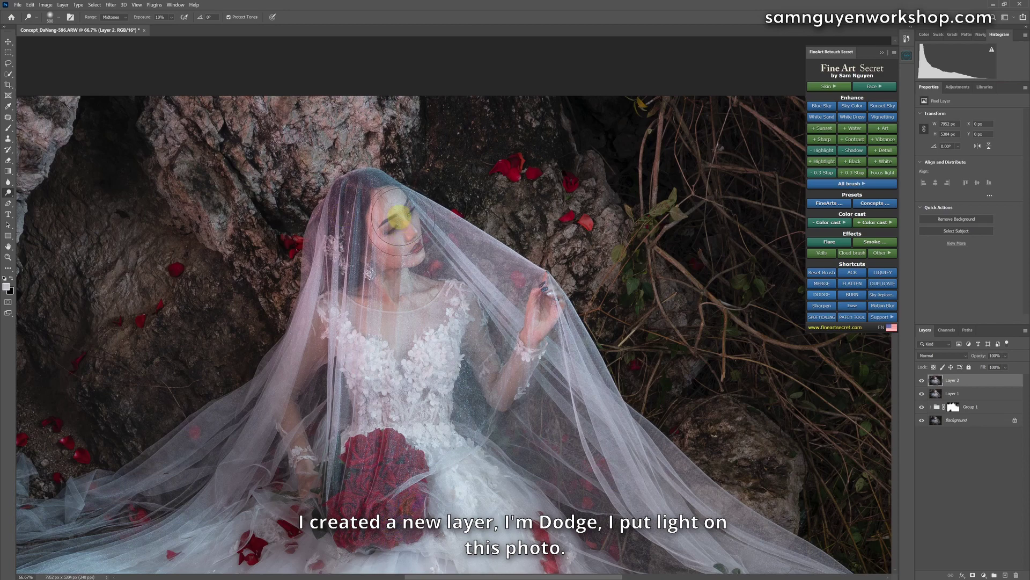
{"action": "key", "text": "bracketleft"}
{"action": "key", "text": "bracketleft"}
{"action": "left_click_drag", "start_coordinate": [398, 216], "coordinate": [407, 236]}
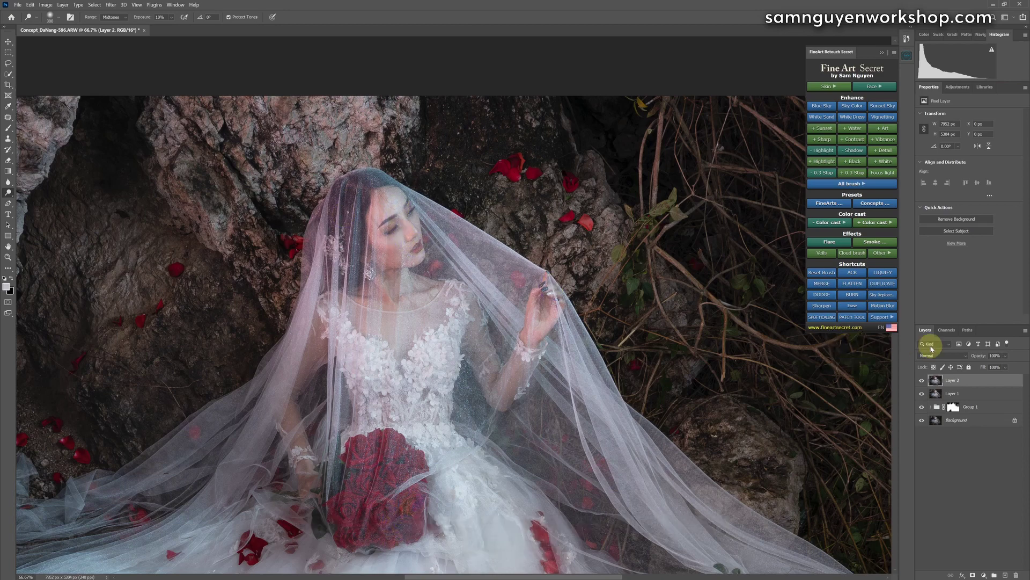
{"action": "left_click", "coordinate": [922, 380]}
{"action": "left_click", "coordinate": [922, 379]}
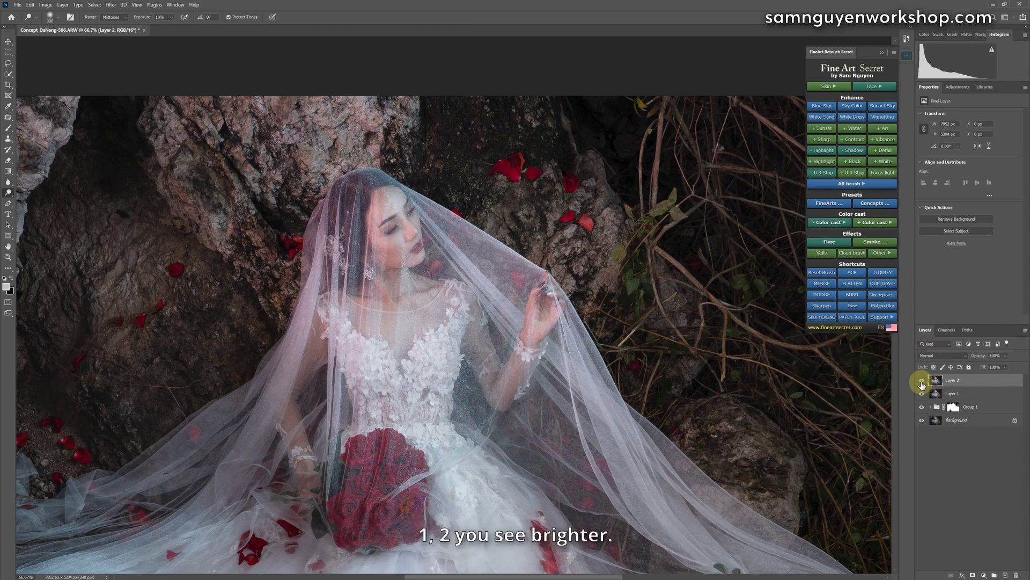
{"action": "left_click_drag", "start_coordinate": [393, 226], "coordinate": [400, 230]}
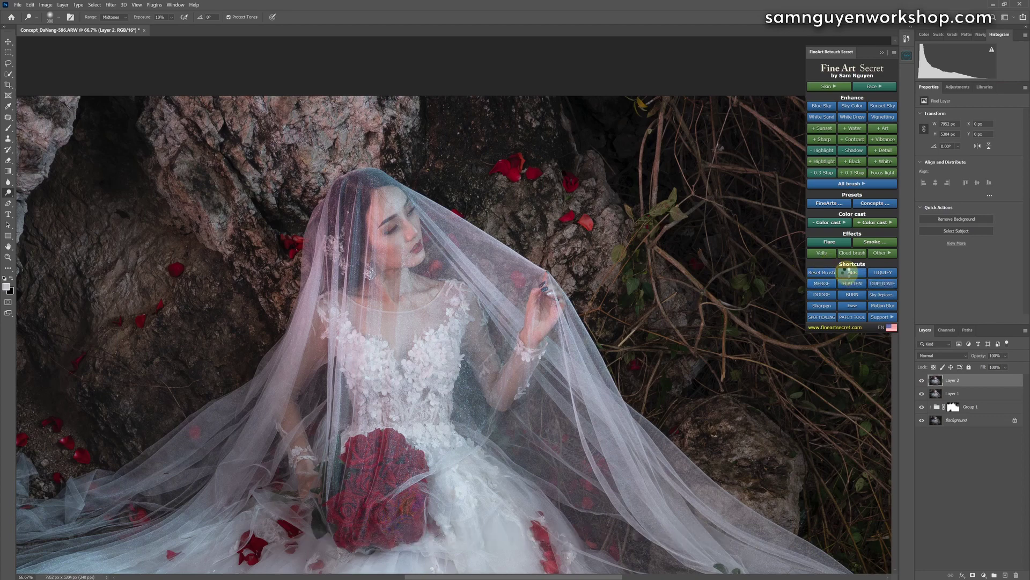
Open the Camera Raw filter and fit a tilted radial gradient mask over the bride's face
{"action": "left_click", "coordinate": [852, 272]}
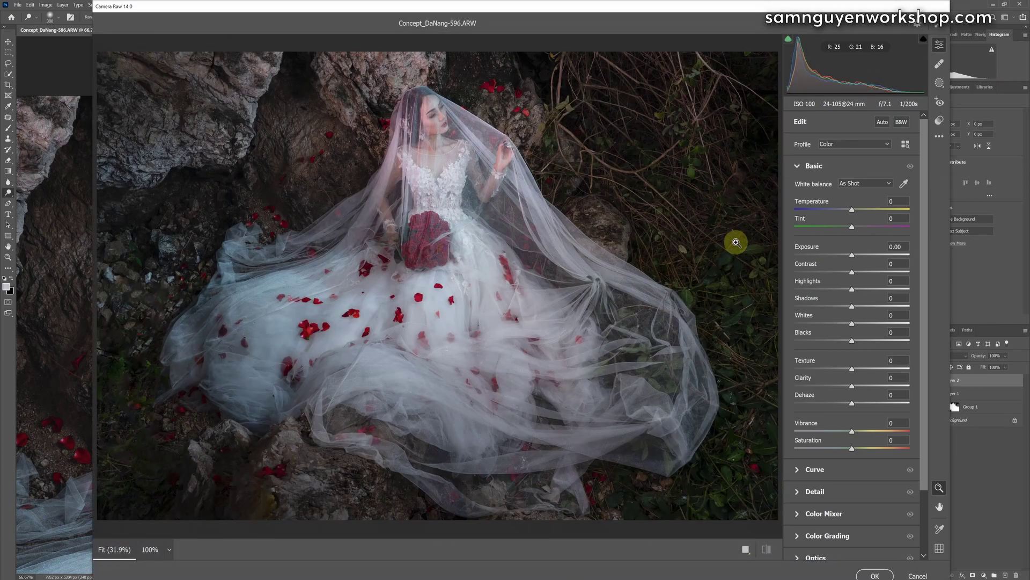
{"action": "left_click", "coordinate": [939, 87]}
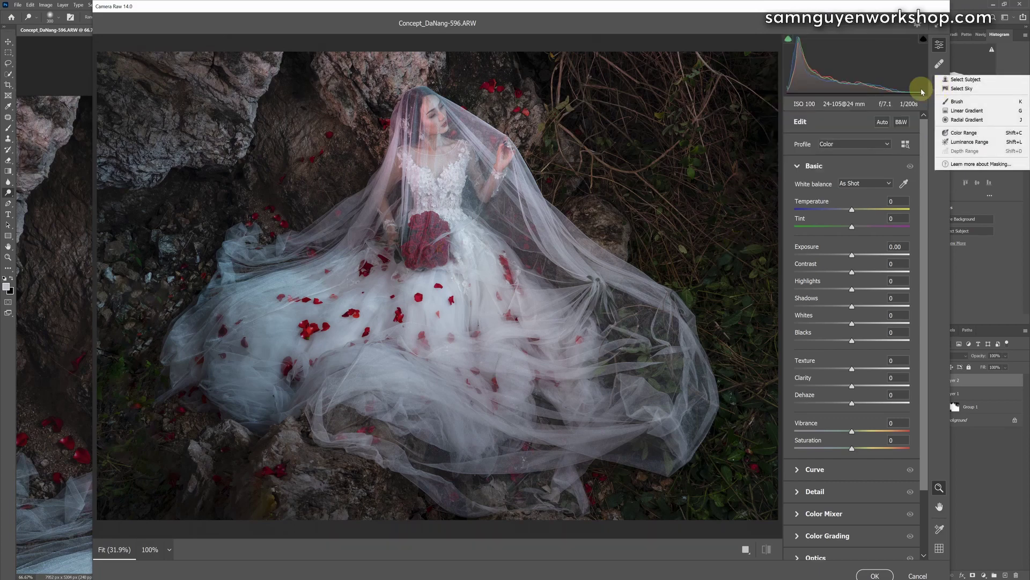
{"action": "key", "text": "j"}
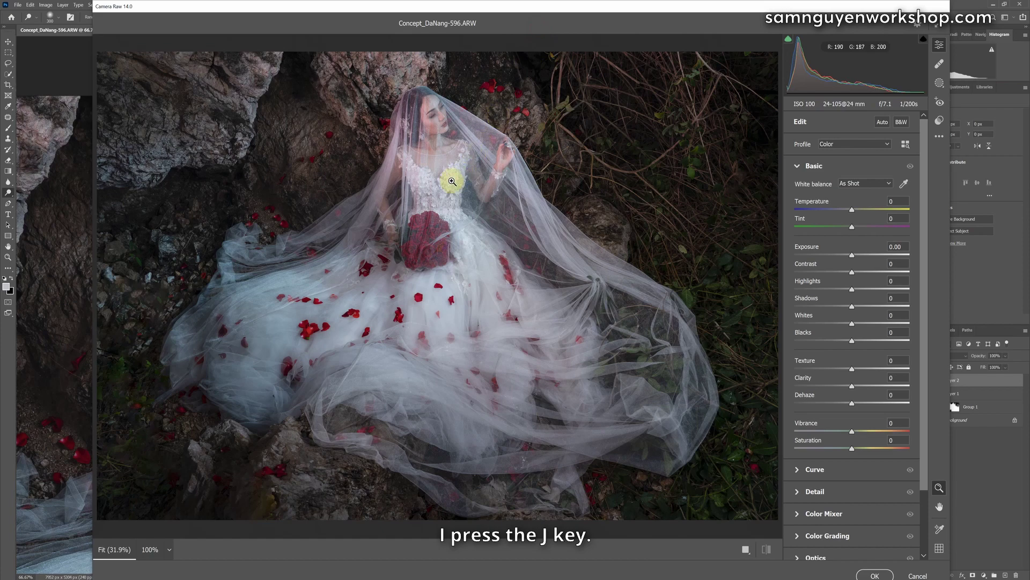
{"action": "left_click_drag", "start_coordinate": [439, 114], "coordinate": [451, 131]}
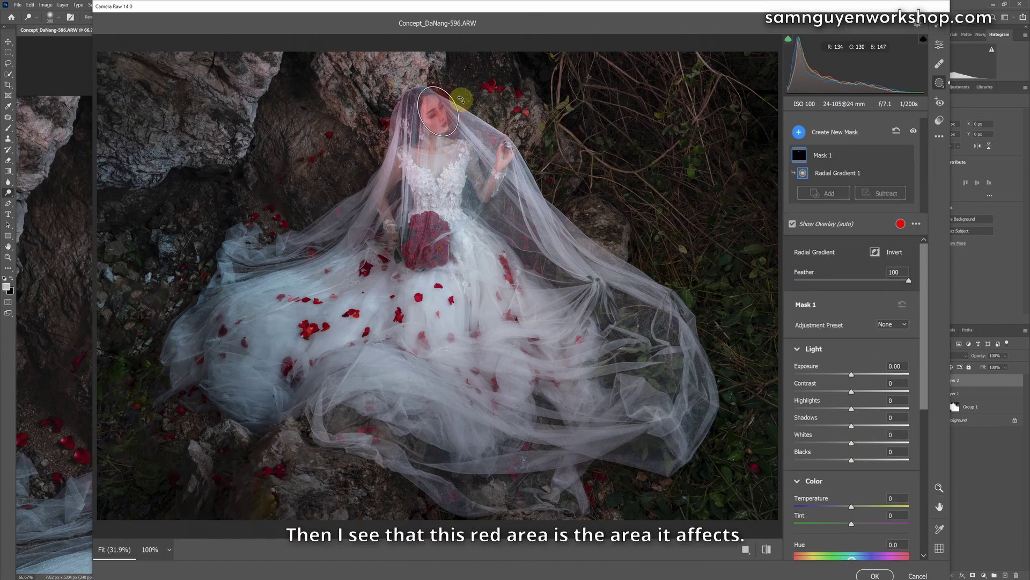
{"action": "left_click_drag", "start_coordinate": [435, 113], "coordinate": [422, 121]}
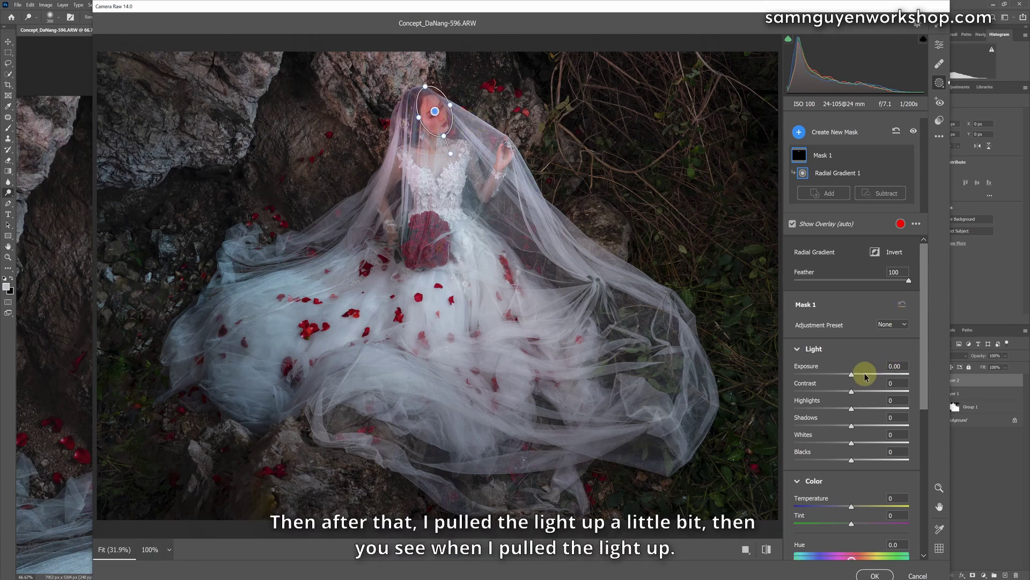
Set the face mask's exposure to +0.50 and apply the Camera Raw adjustment
{"action": "left_click_drag", "start_coordinate": [850, 376], "coordinate": [913, 375]}
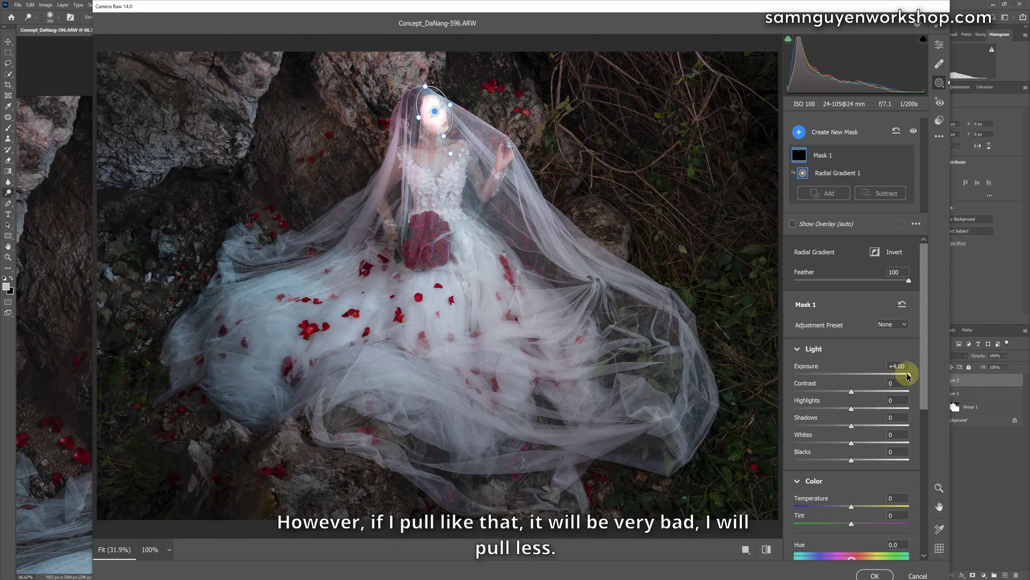
{"action": "left_click_drag", "start_coordinate": [907, 374], "coordinate": [864, 374]}
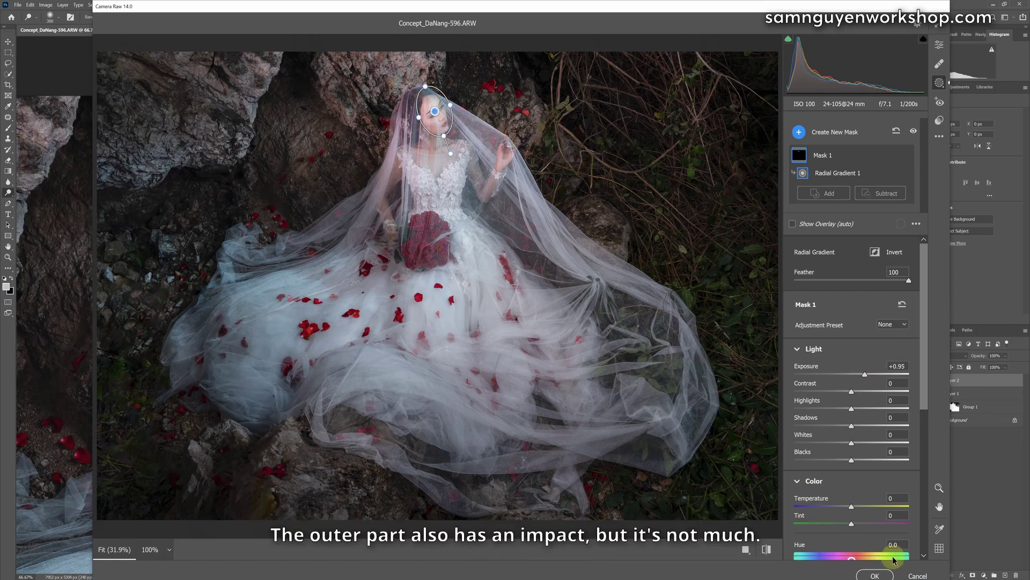
{"action": "left_click", "coordinate": [521, 157]}
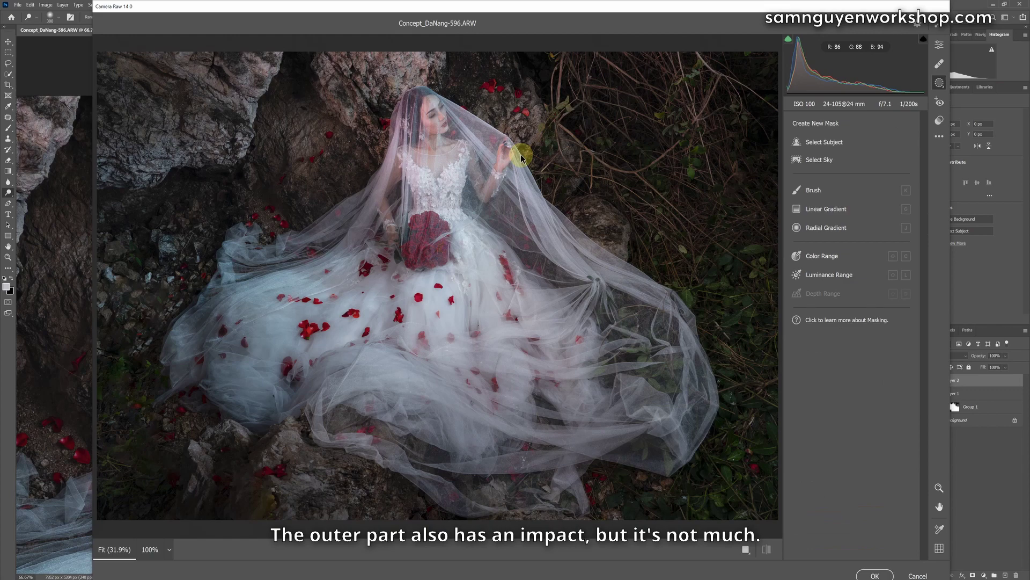
{"action": "left_click", "coordinate": [487, 119]}
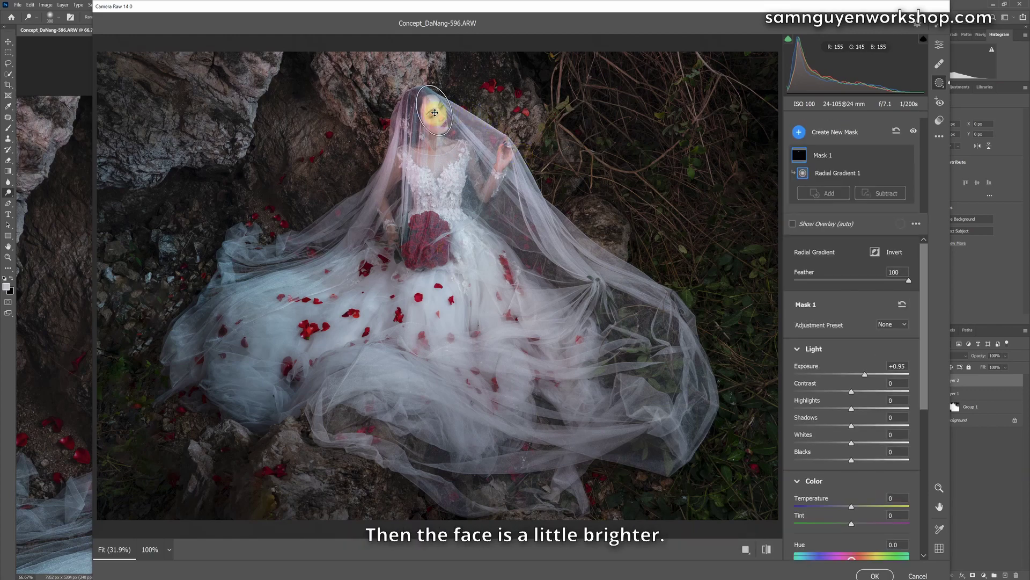
{"action": "left_click_drag", "start_coordinate": [436, 113], "coordinate": [436, 114]}
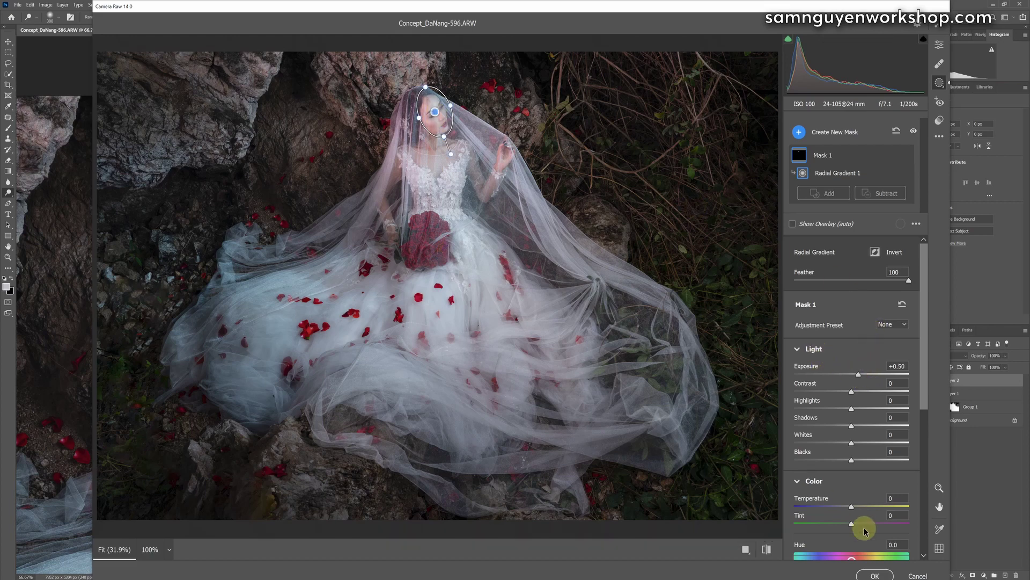
{"action": "left_click", "coordinate": [876, 575]}
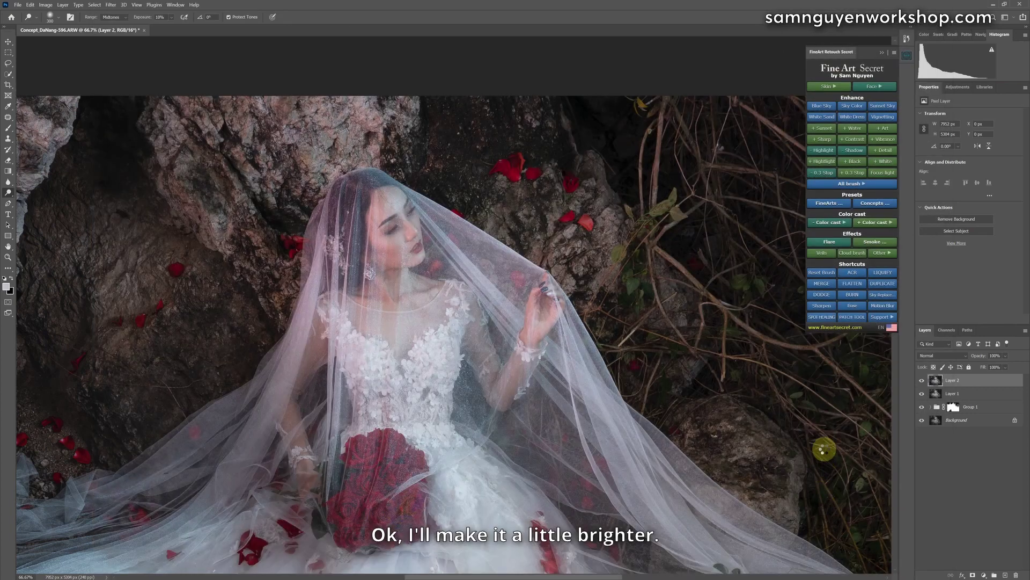
Compare the face brightening with Layer 2 hidden and shown, and add a layer mask to Layer 2
{"action": "left_click", "coordinate": [923, 381]}
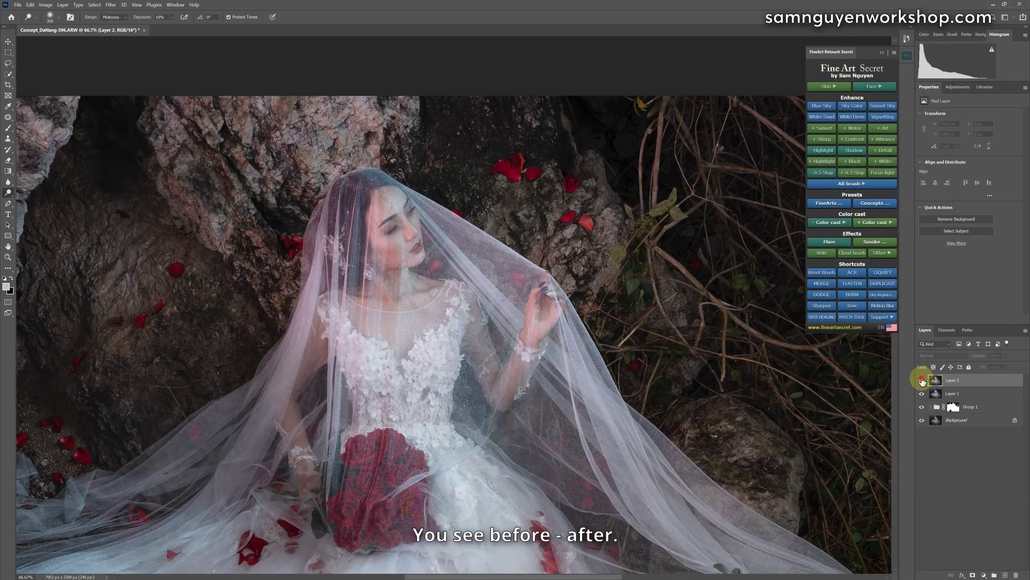
{"action": "left_click", "coordinate": [923, 381]}
{"action": "left_click", "coordinate": [923, 381]}
{"action": "left_click", "coordinate": [923, 380]}
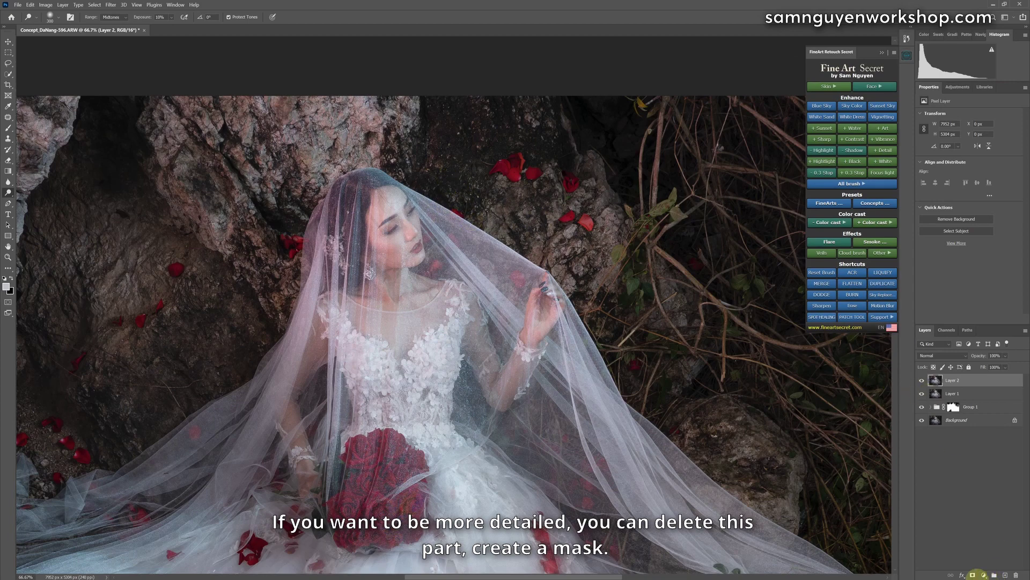
{"action": "left_click", "coordinate": [973, 575]}
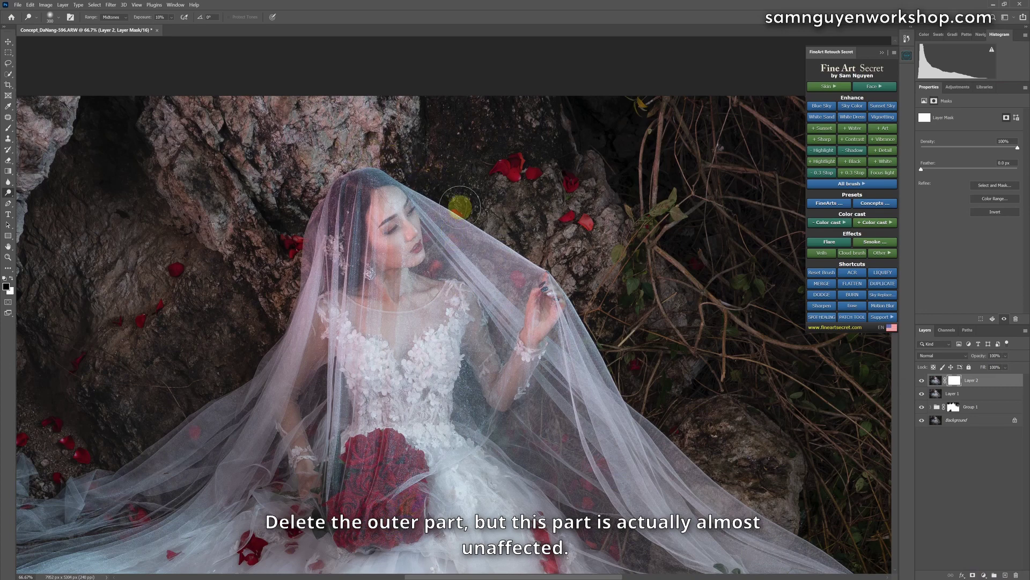
Subtract the green color cast from the whole photo and compare it with the previous look
{"action": "key", "text": "ctrl+minus"}
{"action": "key", "text": "ctrl+minus"}
{"action": "key", "text": "ctrl+minus"}
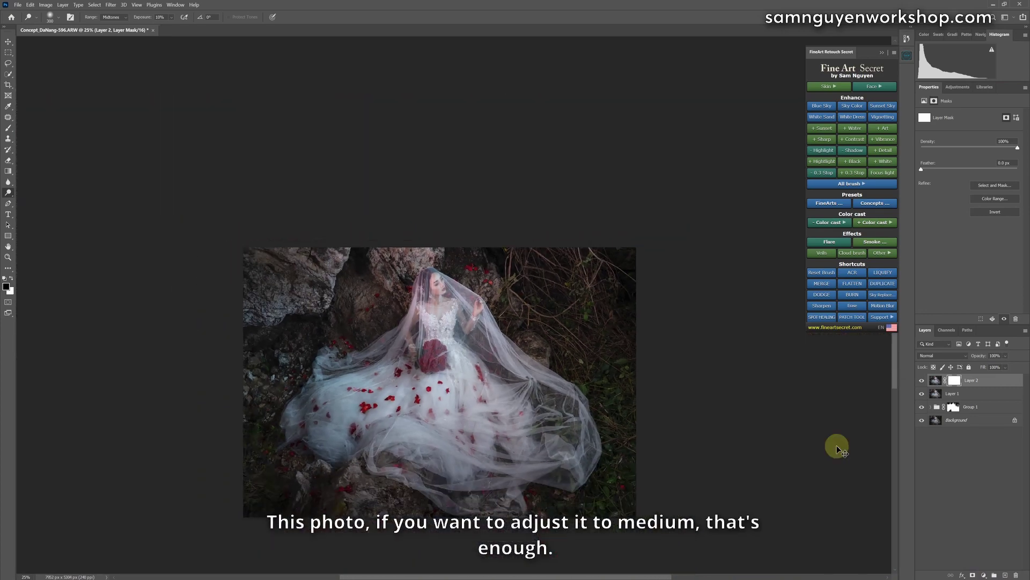
{"action": "key", "text": "ctrl+minus"}
{"action": "scroll", "coordinate": [678, 344], "scroll_direction": "down", "scroll_amount": 4}
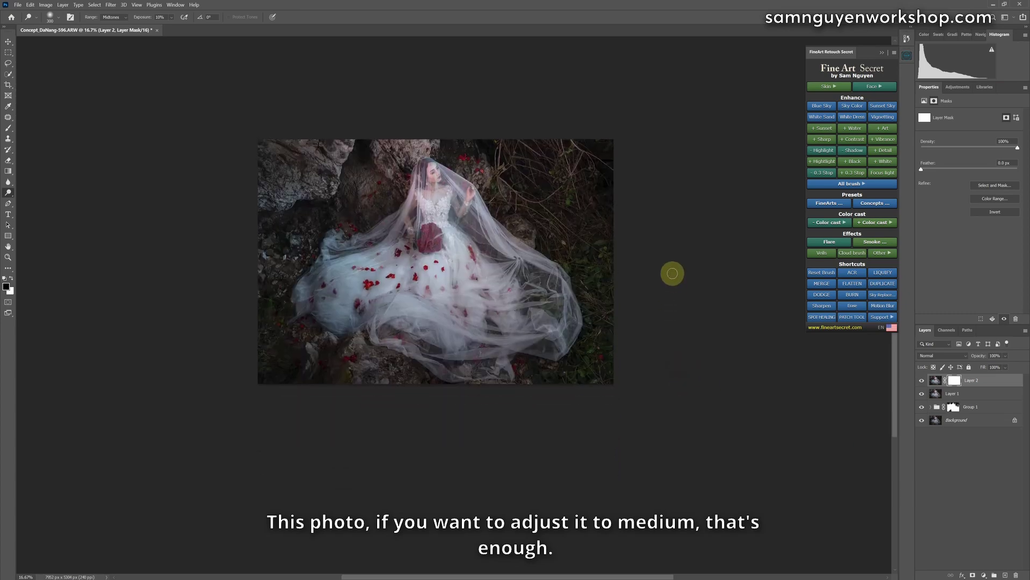
{"action": "key", "text": "ctrl+plus"}
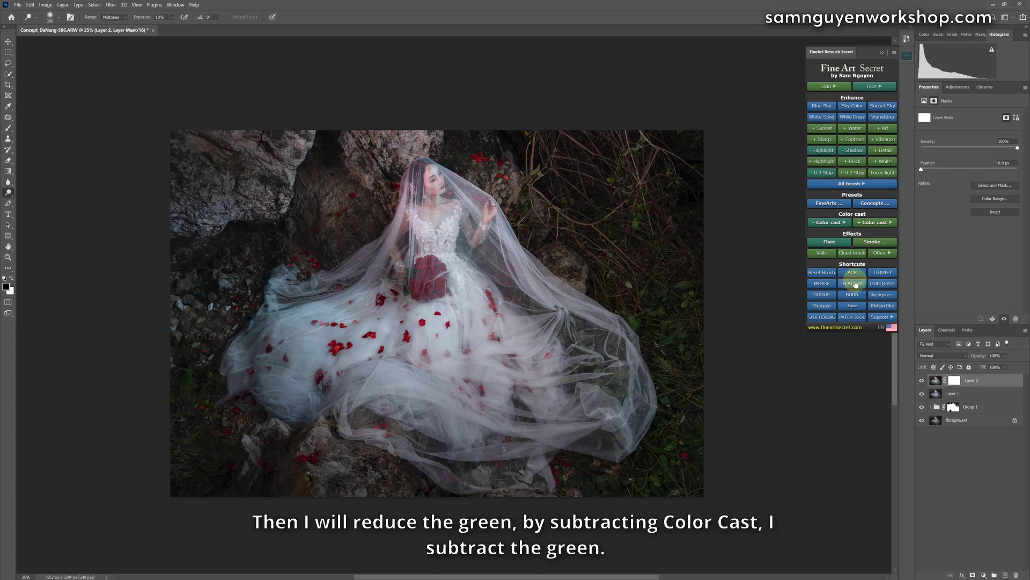
{"action": "left_click", "coordinate": [834, 224]}
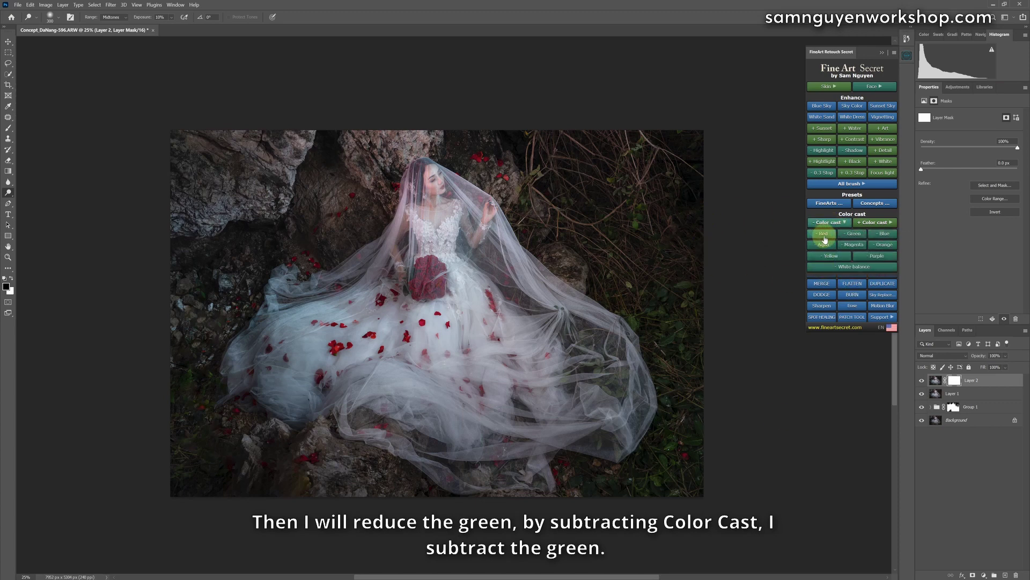
{"action": "left_click", "coordinate": [851, 234]}
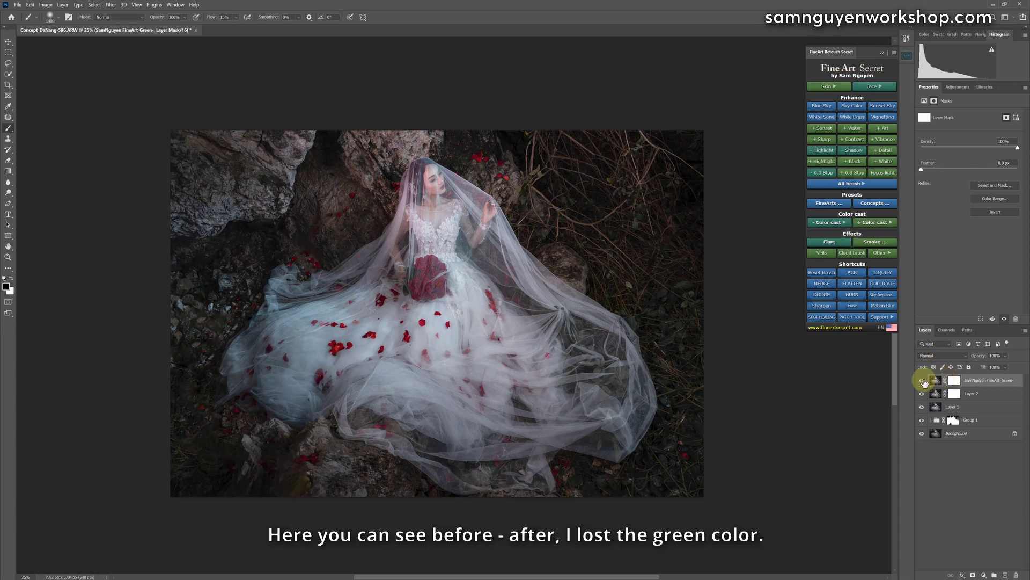
{"action": "left_click", "coordinate": [922, 381]}
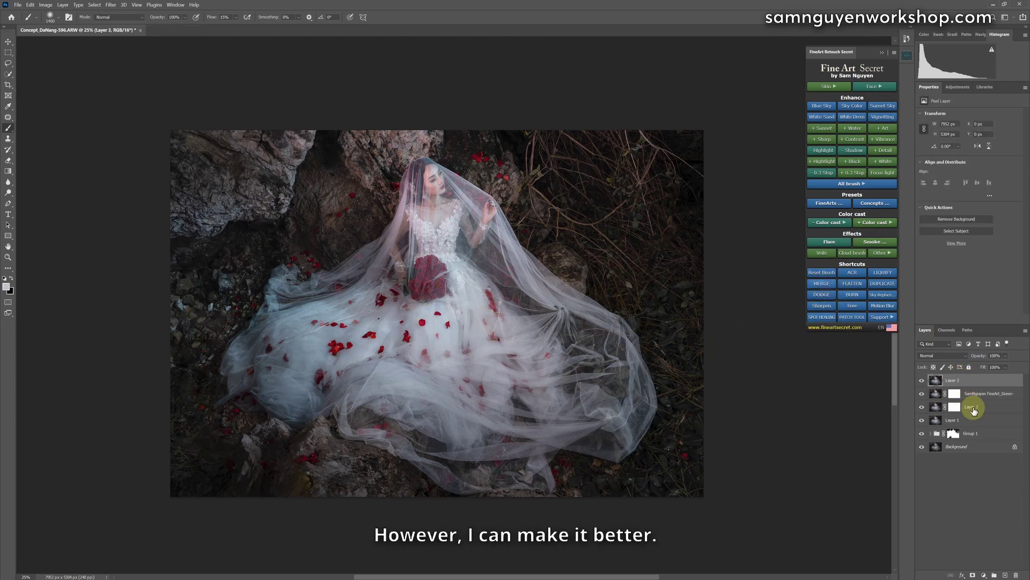
Group all layers above the Background, merge the group into a single layer, and duplicate that layer
{"action": "left_click", "coordinate": [975, 421], "text": "shift"}
{"action": "key", "text": "ctrl+g"}
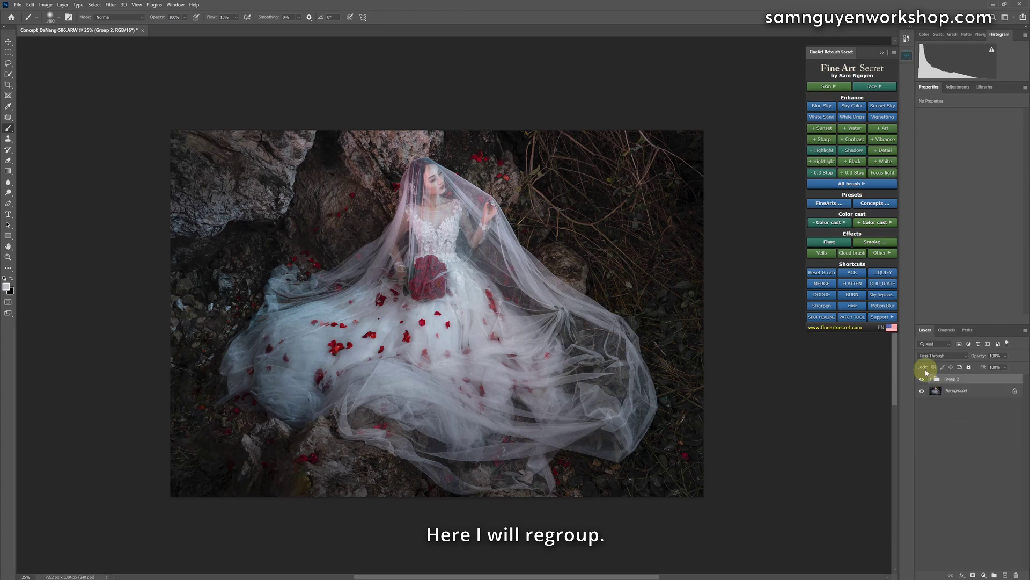
{"action": "key", "text": "ctrl+e"}
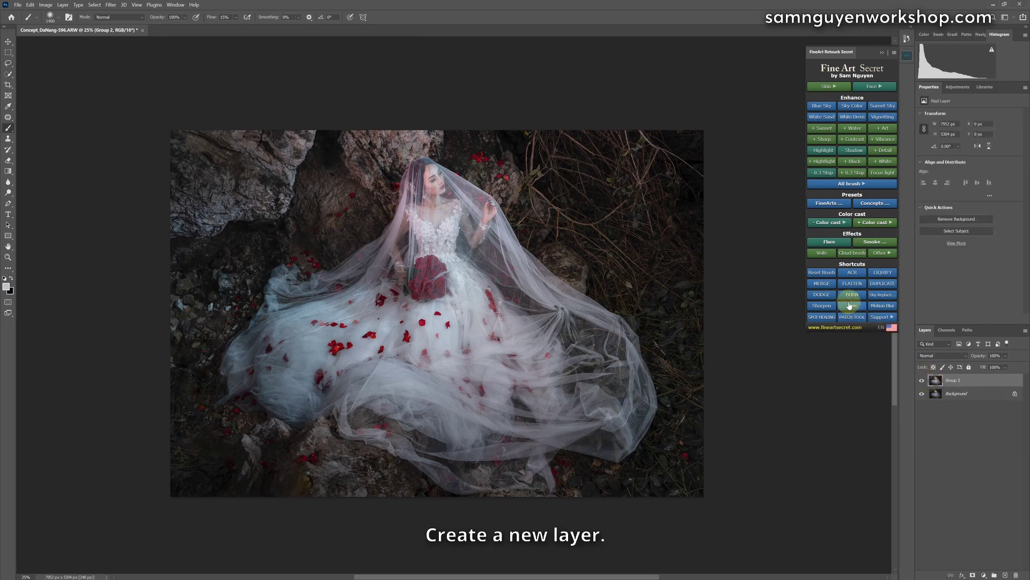
{"action": "key", "text": "ctrl+j"}
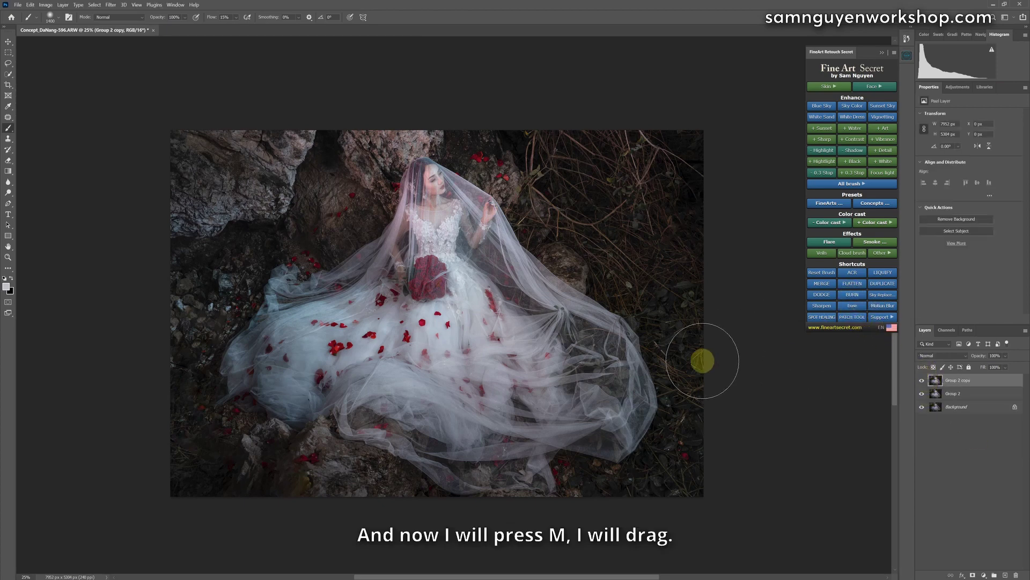
{"action": "key", "text": "ctrl+minus"}
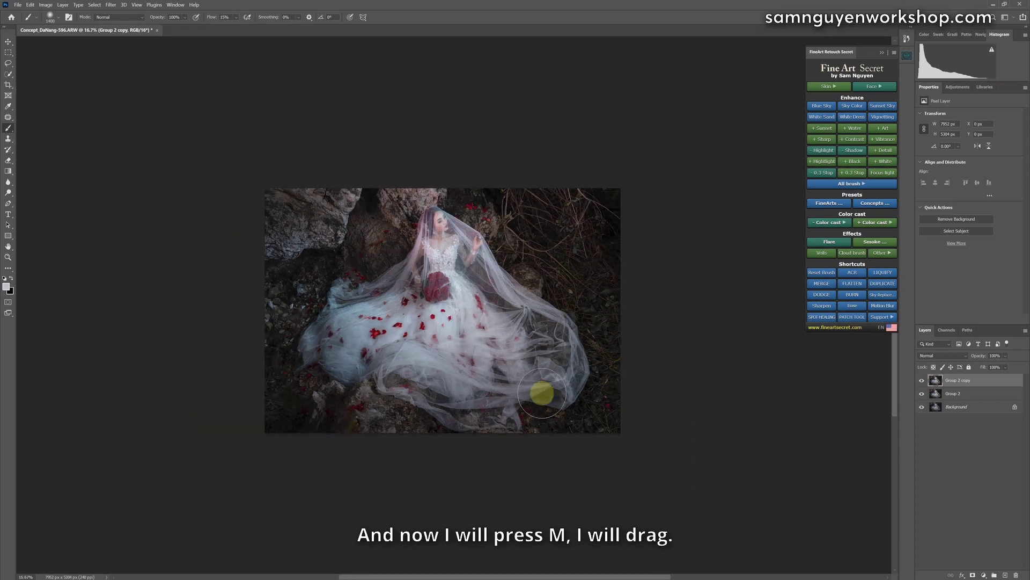
{"action": "left_click", "coordinate": [8, 52]}
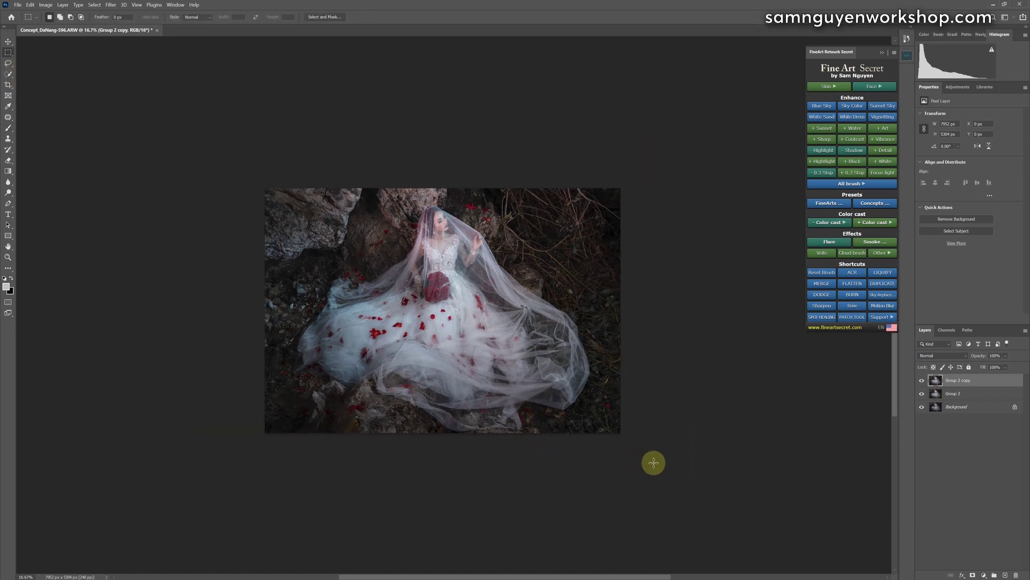
{"action": "left_click_drag", "start_coordinate": [653, 463], "coordinate": [189, 311]}
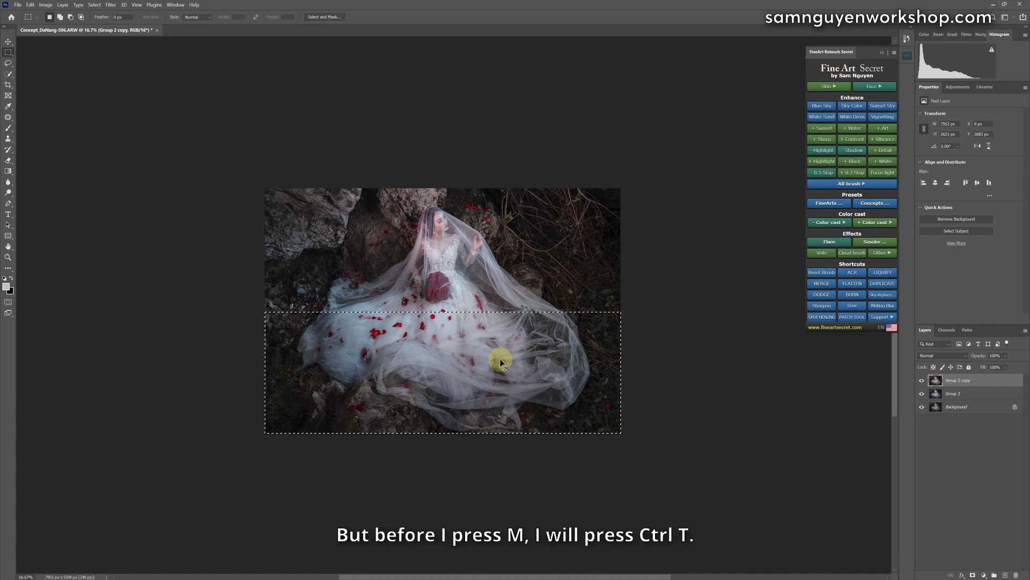
{"action": "key", "text": "ctrl+d"}
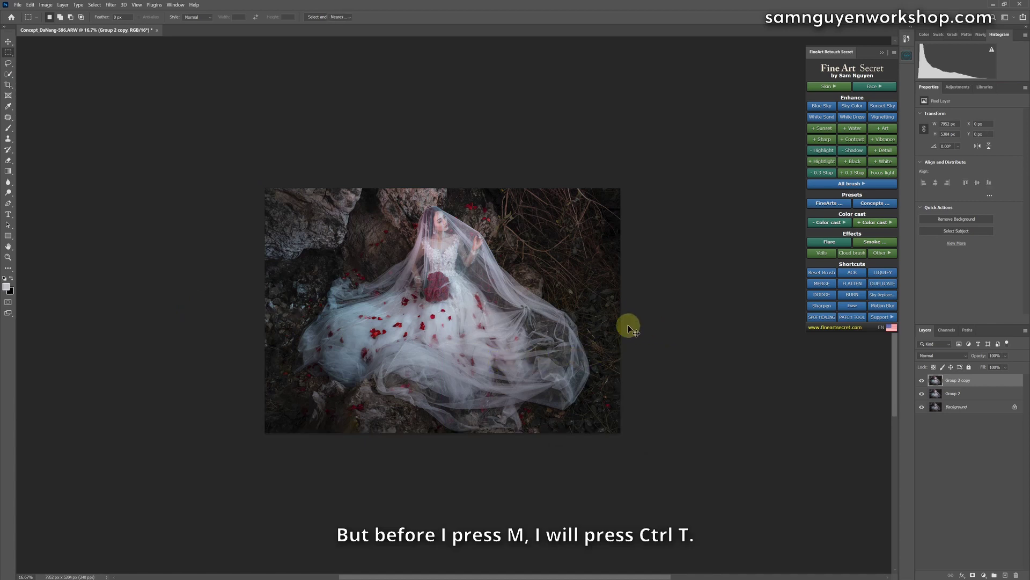
Scale the duplicated layer to about 80% width and 84% height, and position it around the bride near the canvas's upper edge
{"action": "key", "text": "ctrl+t"}
{"action": "left_click_drag", "start_coordinate": [622, 188], "coordinate": [538, 245]}
{"action": "left_click_drag", "start_coordinate": [441, 286], "coordinate": [472, 254]}
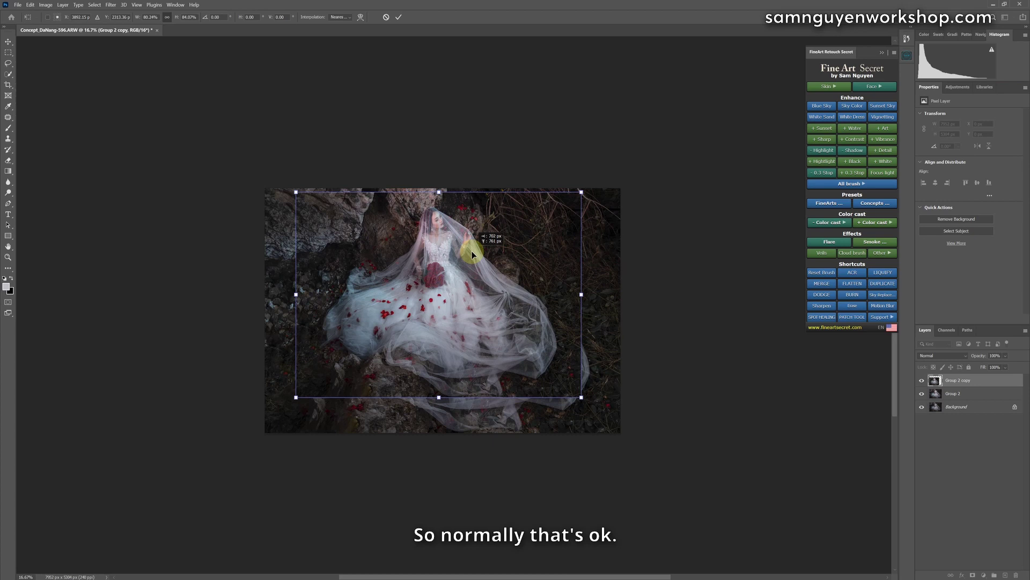
{"action": "key", "text": "Return"}
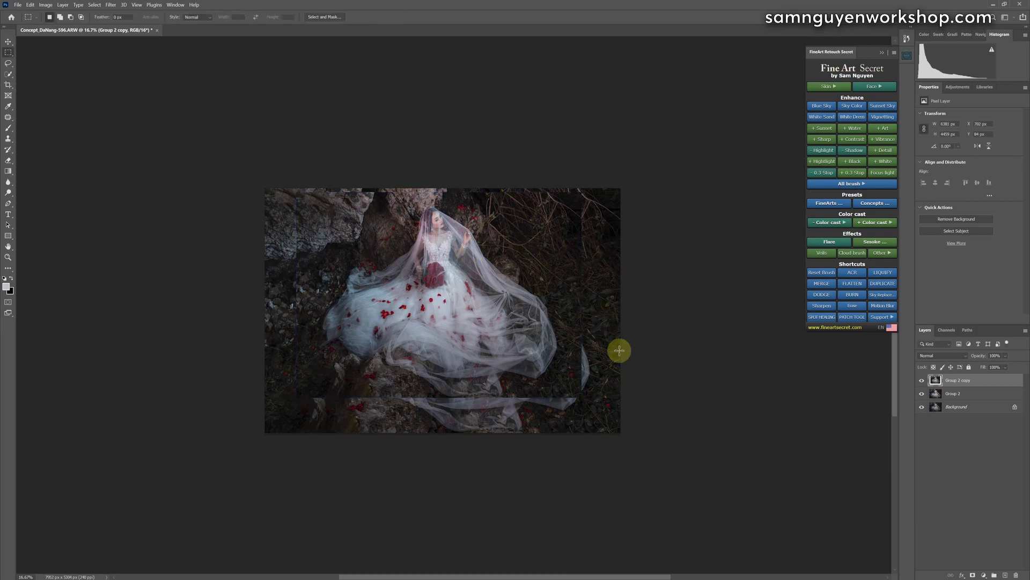
Select the scaled layer's lower part across the full canvas width, stretch it down to the canvas's bottom edge, and deselect
{"action": "left_click_drag", "start_coordinate": [654, 469], "coordinate": [44, 290]}
{"action": "key", "text": "ctrl+t"}
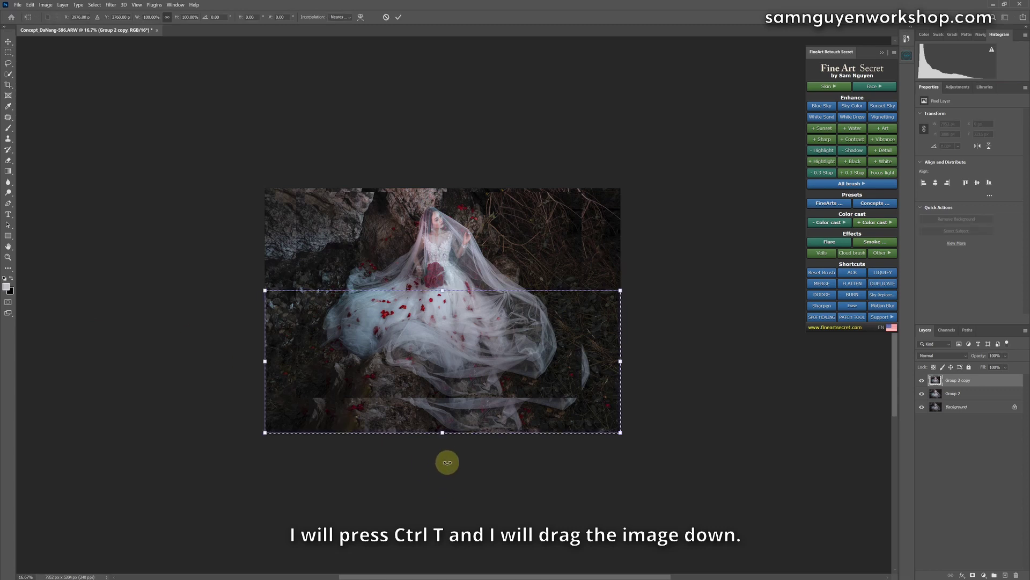
{"action": "left_click_drag", "start_coordinate": [443, 433], "coordinate": [436, 477]}
{"action": "key", "text": "Return"}
{"action": "key", "text": "ctrl+d"}
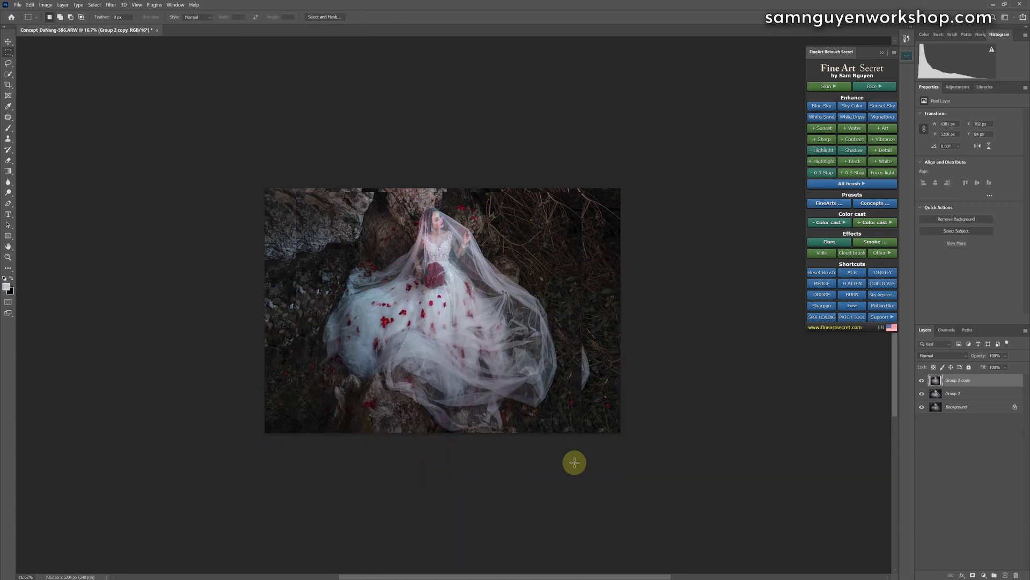
Select the right part of the scaled layer, stretch it outward toward the canvas's right edge, and deselect
{"action": "left_click_drag", "start_coordinate": [655, 459], "coordinate": [473, 139]}
{"action": "key", "text": "ctrl+t"}
{"action": "left_click_drag", "start_coordinate": [621, 311], "coordinate": [696, 315]}
{"action": "key", "text": "Escape"}
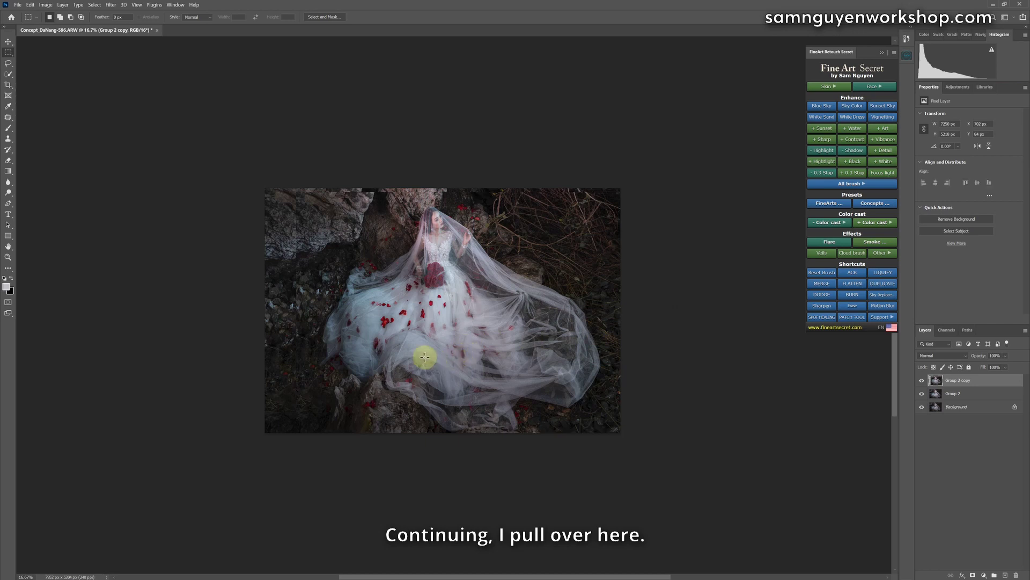
Select the left part of the layer at full canvas height, stretch it outward past the canvas's left edge, and deselect
{"action": "left_click_drag", "start_coordinate": [245, 182], "coordinate": [407, 453]}
{"action": "key", "text": "ctrl+t"}
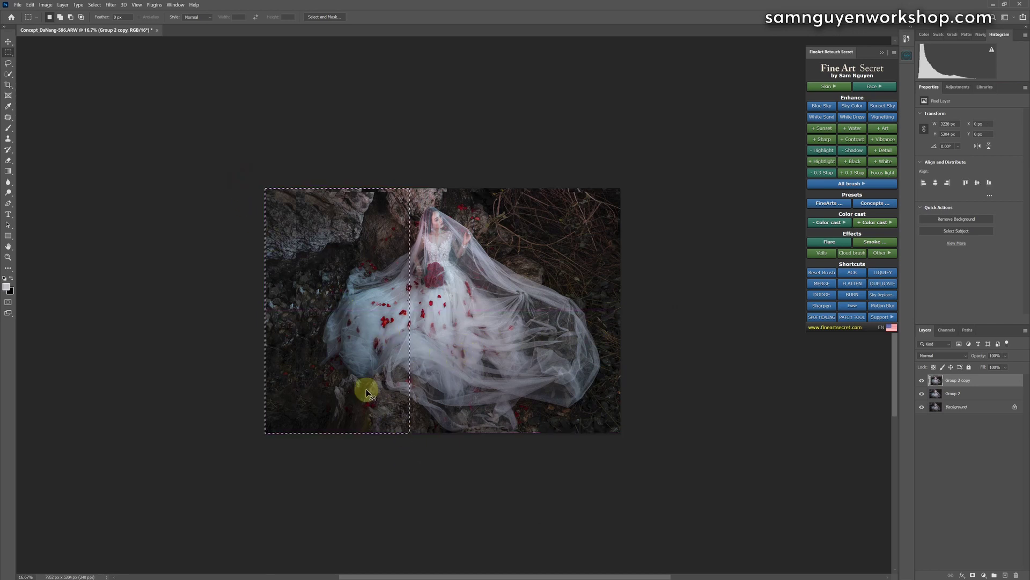
{"action": "left_click_drag", "start_coordinate": [266, 310], "coordinate": [188, 310]}
{"action": "key", "text": "Return"}
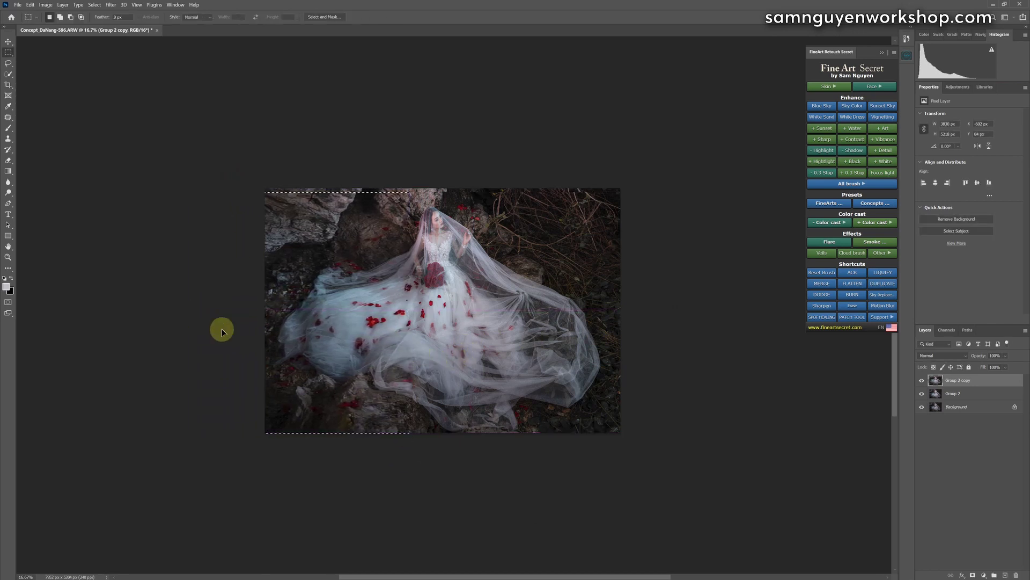
{"action": "key", "text": "ctrl+d"}
Select the layer's top strip, stretch it up to the canvas's top edge, and compare the result with the layer below
{"action": "left_click_drag", "start_coordinate": [242, 166], "coordinate": [674, 207]}
{"action": "key", "text": "ctrl+t"}
{"action": "left_click_drag", "start_coordinate": [443, 188], "coordinate": [444, 178]}
{"action": "key", "text": "Return"}
{"action": "key", "text": "ctrl+d"}
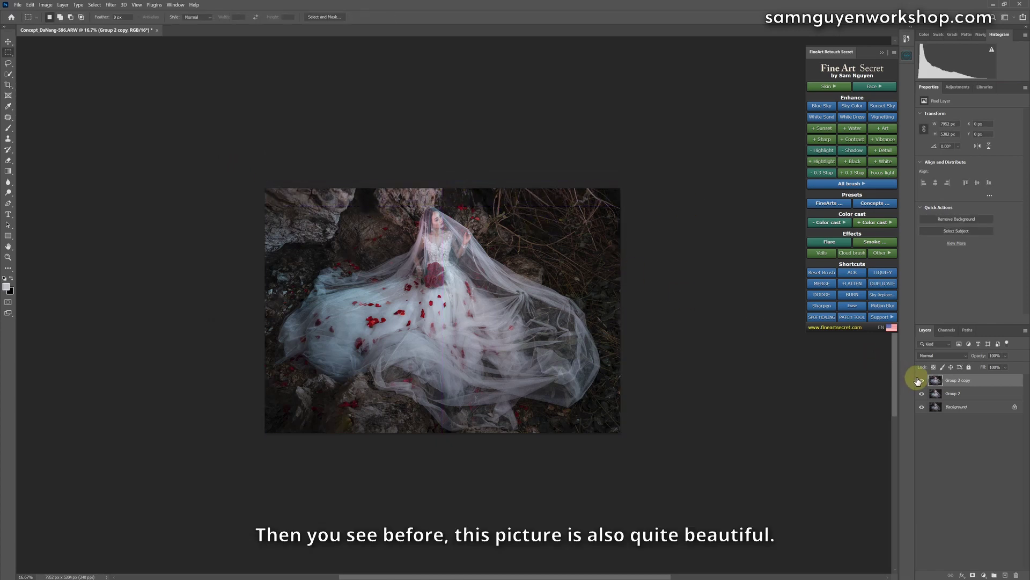
{"action": "left_click", "coordinate": [921, 380]}
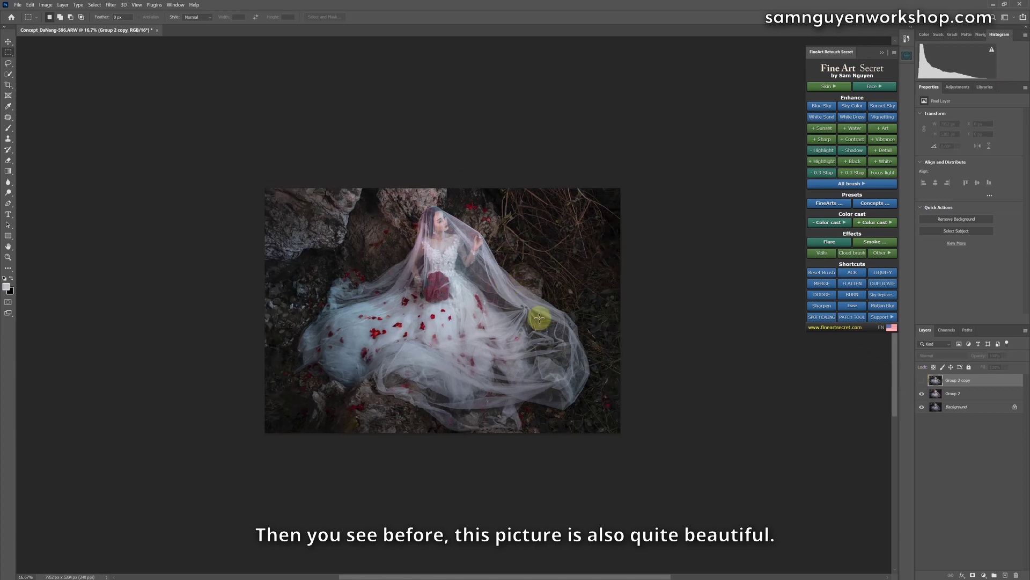
{"action": "left_click", "coordinate": [923, 382]}
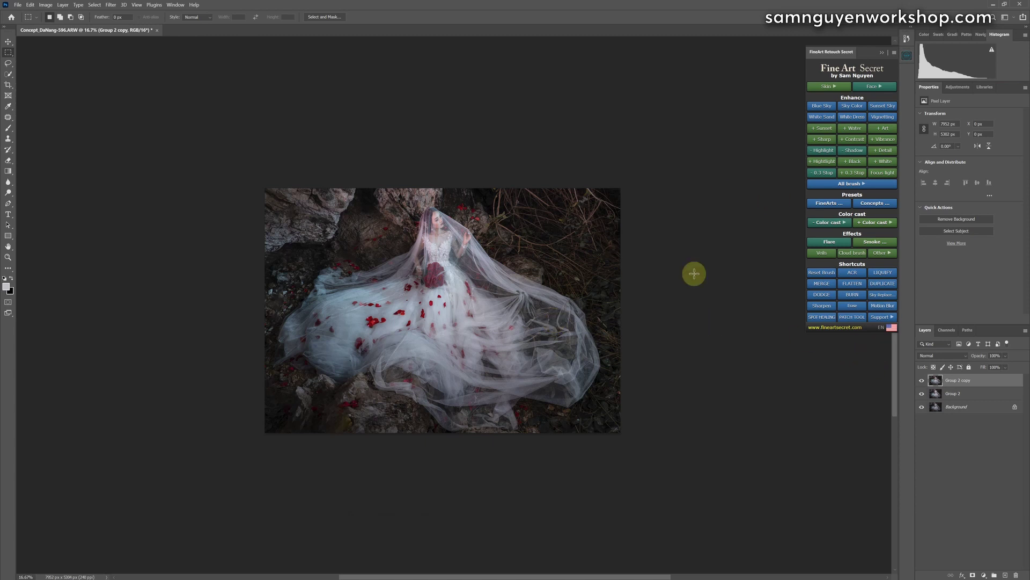
Duplicate the layer, dodge the prominent folds of the dress in the midtones at 10% exposure, and compare before and after
{"action": "key", "text": "ctrl+j"}
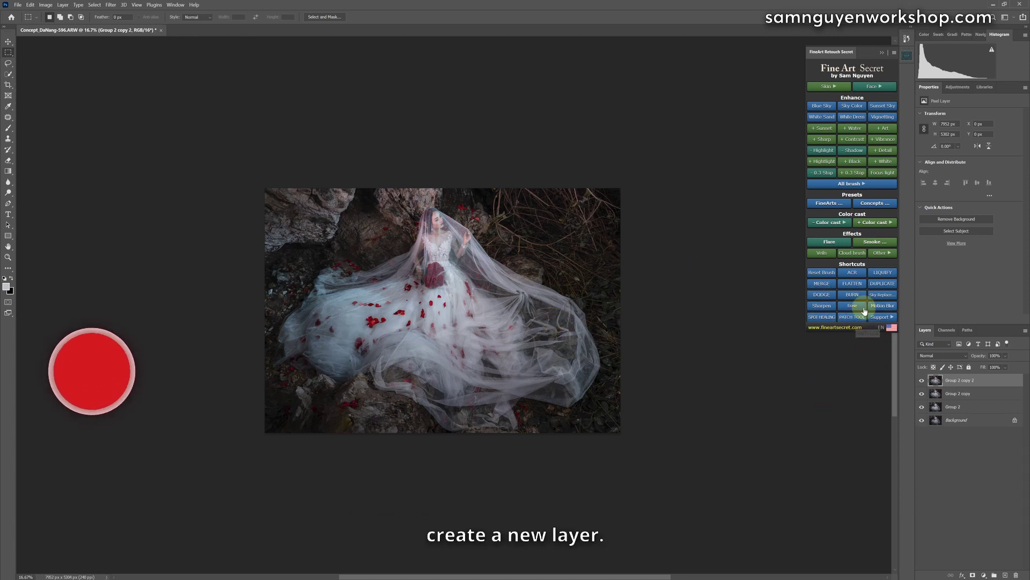
{"action": "left_click", "coordinate": [821, 295]}
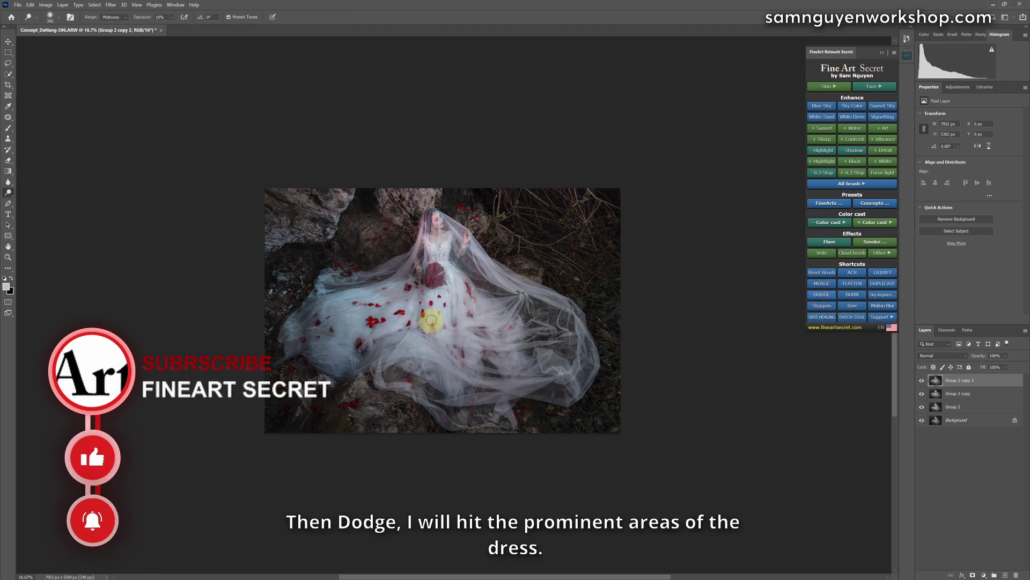
{"action": "key", "text": "bracketleft"}
{"action": "key", "text": "bracketleft"}
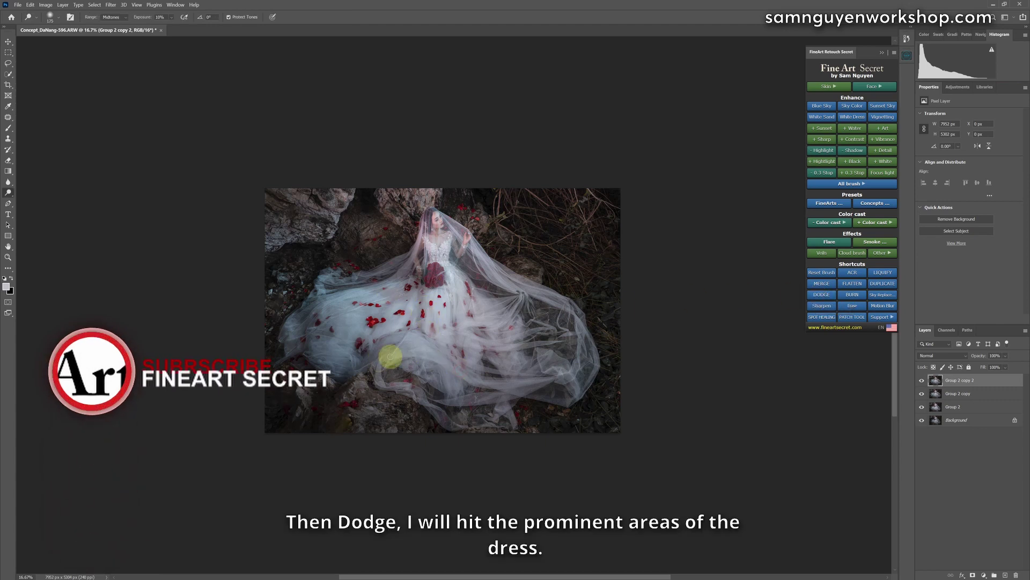
{"action": "mouse_move", "coordinate": [546, 385]}
{"action": "left_mouse_down"}
{"action": "mouse_move", "coordinate": [450, 383]}
{"action": "mouse_move", "coordinate": [486, 396]}
{"action": "mouse_move", "coordinate": [432, 400]}
{"action": "left_mouse_up"}
{"action": "mouse_move", "coordinate": [357, 368]}
{"action": "left_mouse_down"}
{"action": "mouse_move", "coordinate": [309, 359]}
{"action": "mouse_move", "coordinate": [336, 366]}
{"action": "mouse_move", "coordinate": [311, 355]}
{"action": "mouse_move", "coordinate": [339, 348]}
{"action": "mouse_move", "coordinate": [289, 341]}
{"action": "mouse_move", "coordinate": [358, 329]}
{"action": "left_mouse_up"}
{"action": "left_click_drag", "start_coordinate": [401, 285], "coordinate": [394, 263]}
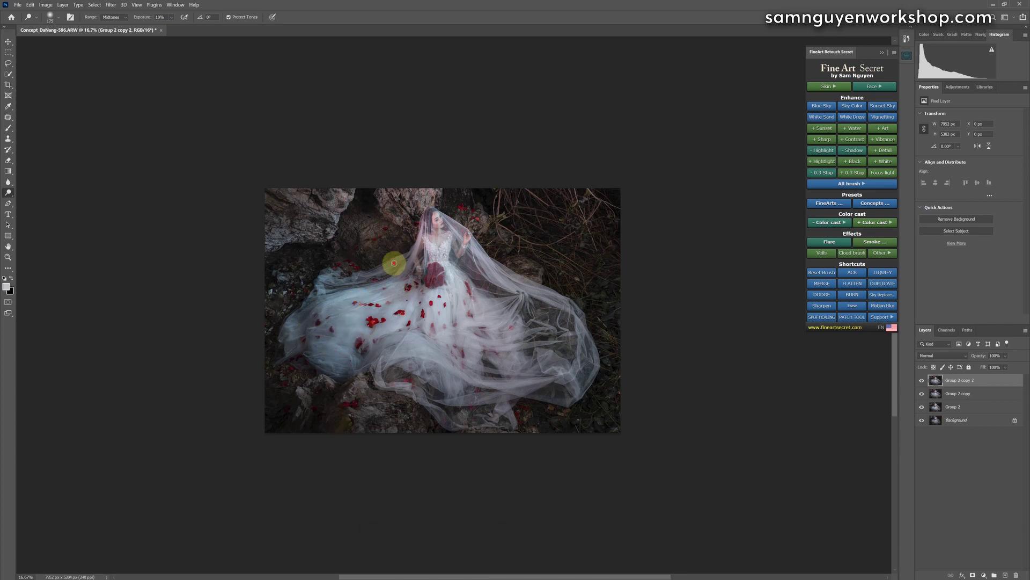
{"action": "mouse_move", "coordinate": [594, 334]}
{"action": "left_mouse_down"}
{"action": "mouse_move", "coordinate": [565, 370]}
{"action": "mouse_move", "coordinate": [481, 343]}
{"action": "mouse_move", "coordinate": [537, 323]}
{"action": "mouse_move", "coordinate": [497, 303]}
{"action": "left_mouse_up"}
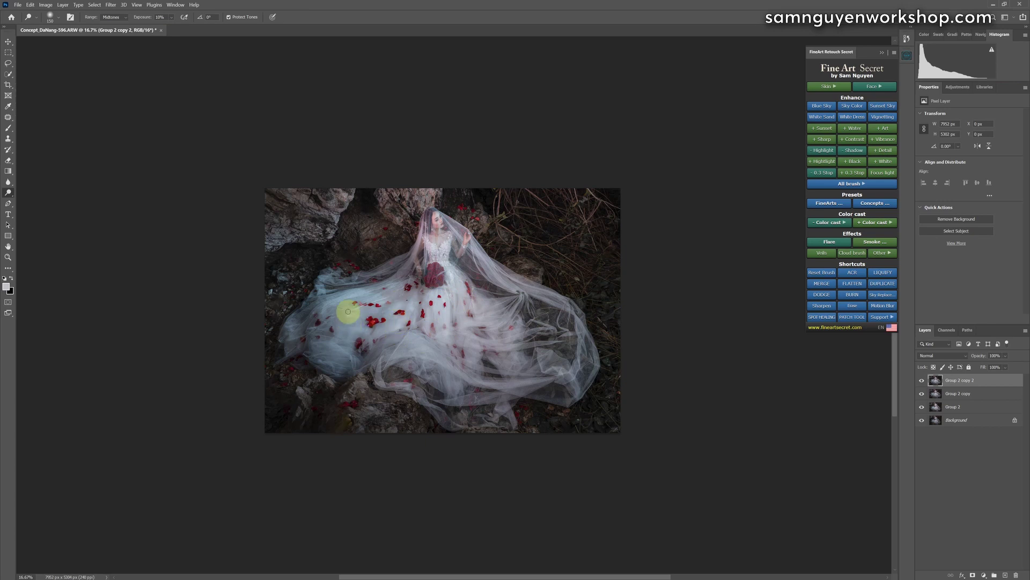
{"action": "left_click_drag", "start_coordinate": [341, 320], "coordinate": [459, 246]}
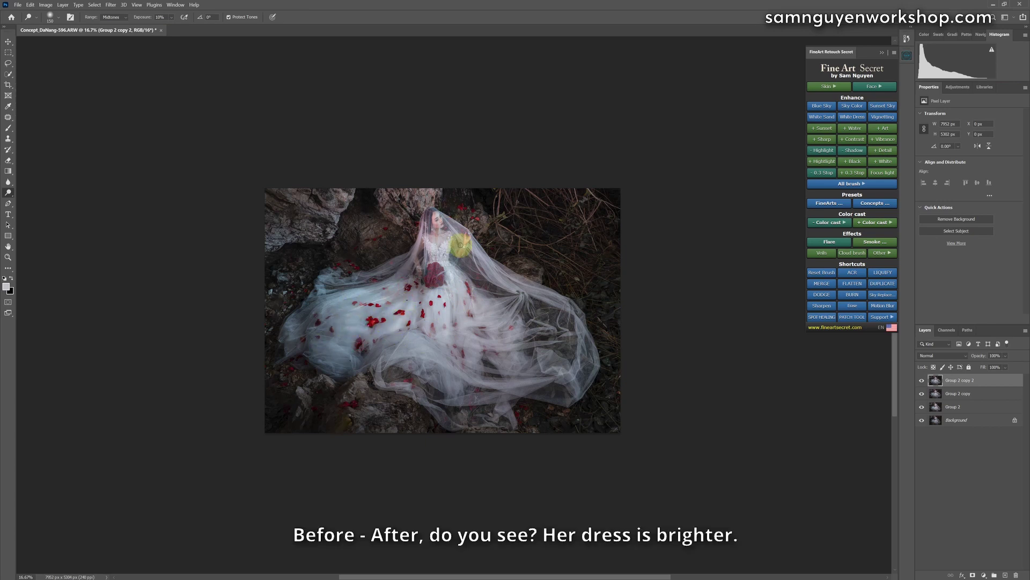
{"action": "left_click", "coordinate": [922, 380]}
{"action": "left_click", "coordinate": [923, 380]}
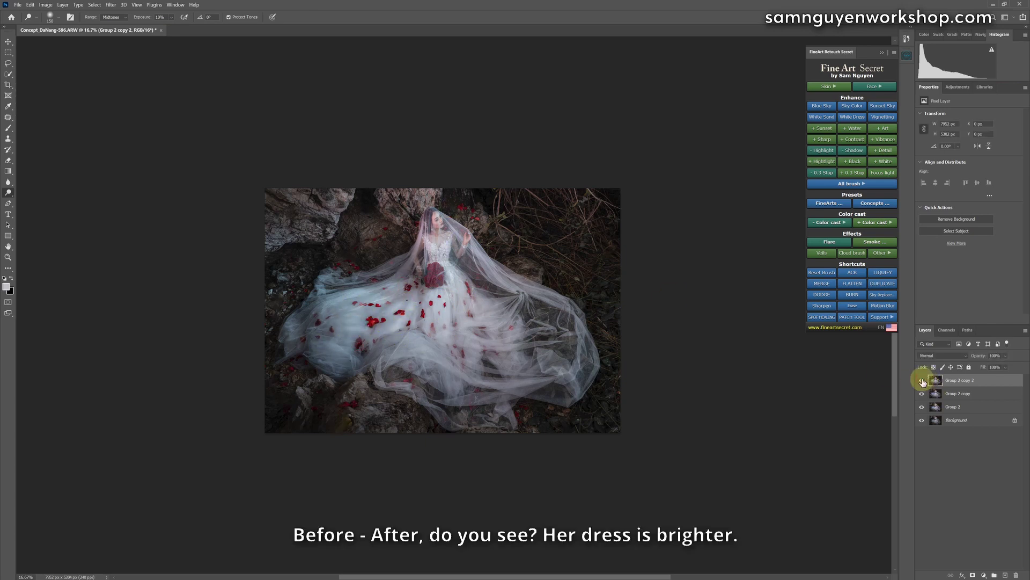
{"action": "left_click", "coordinate": [923, 381]}
Dodge some of the rocks below the dress with a larger brush
{"action": "key", "text": "bracketright"}
{"action": "key", "text": "bracketright"}
{"action": "key", "text": "bracketright"}
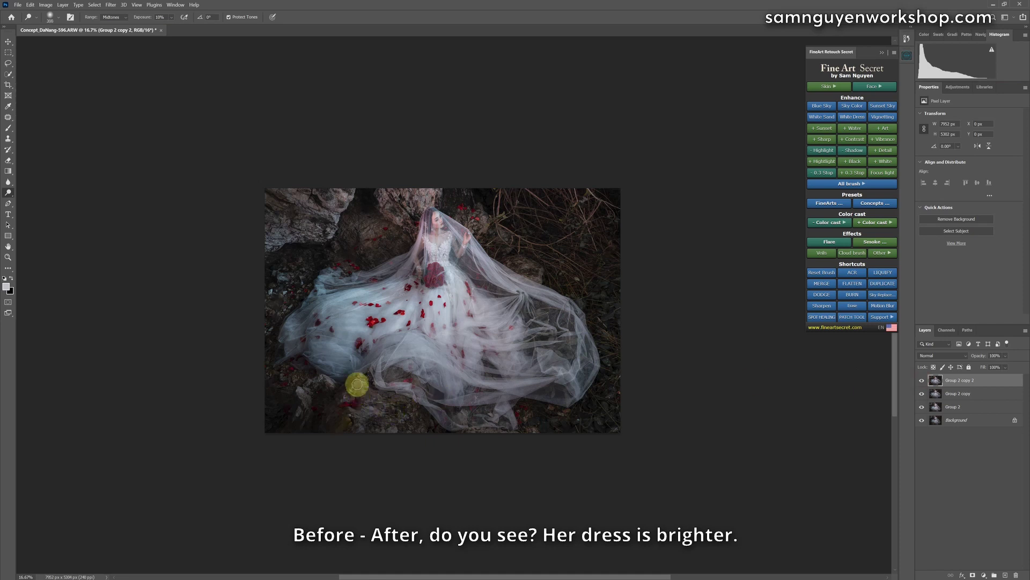
{"action": "key", "text": "bracketright"}
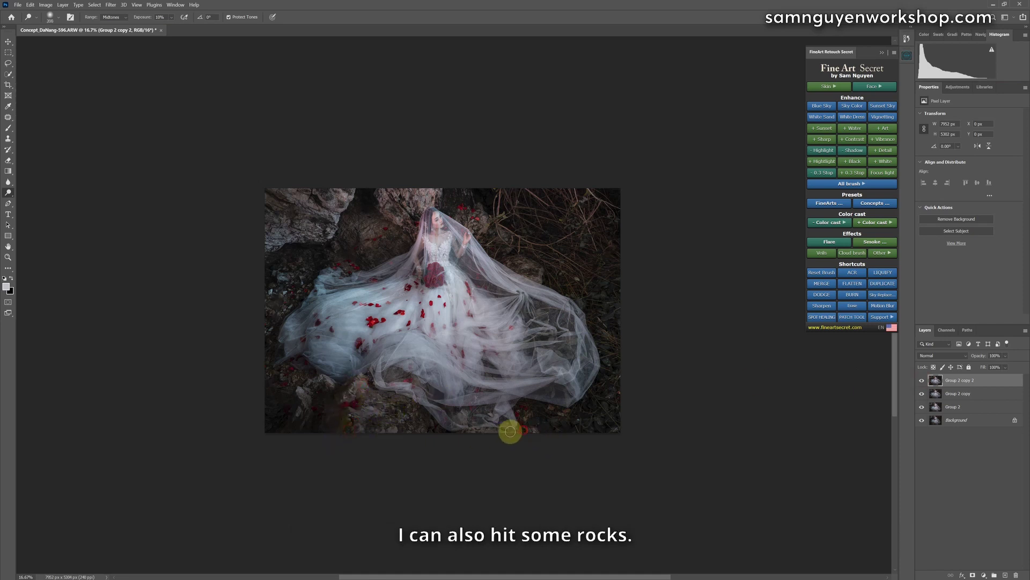
Burn the background rocks around the bride in the midtones at 10% exposure, varying the brush size, and compare before and after
{"action": "left_click", "coordinate": [853, 295]}
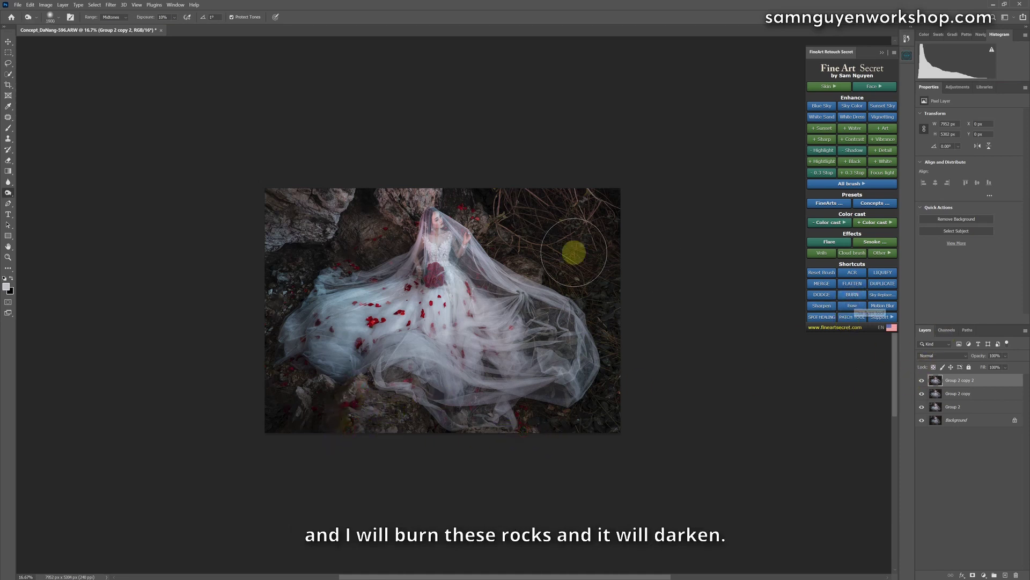
{"action": "key", "text": "bracketleft"}
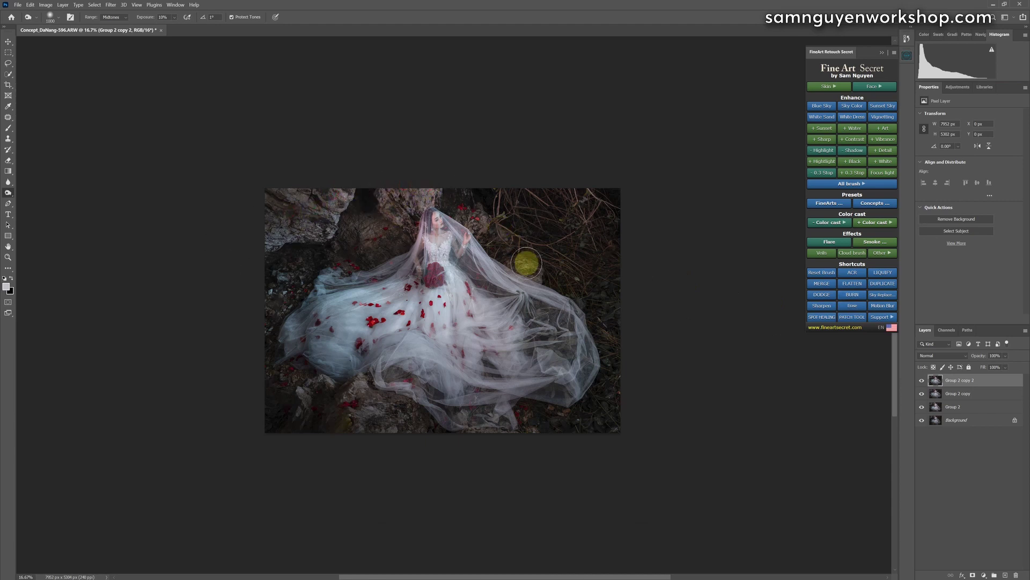
{"action": "key", "text": "bracketright"}
{"action": "key", "text": "bracketleft"}
{"action": "key", "text": "bracketleft"}
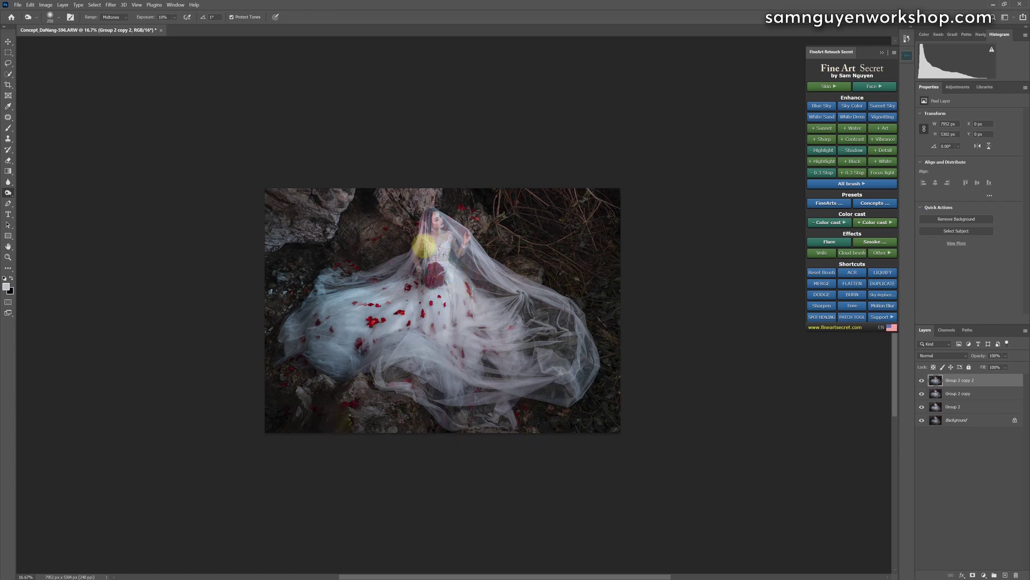
{"action": "left_click", "coordinate": [922, 380]}
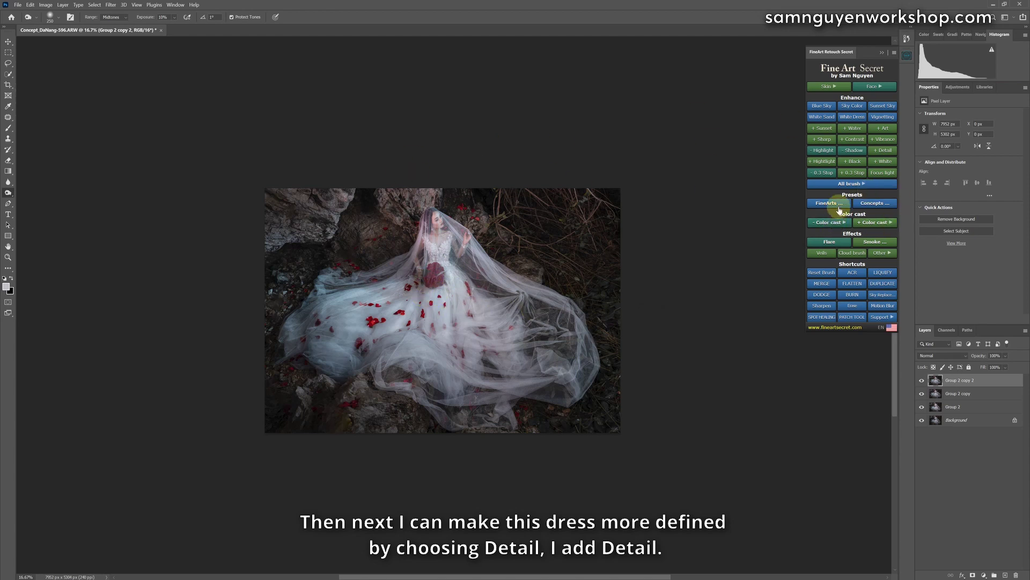
Add the + Detail brush effect and paint it over the dress with a large brush
{"action": "left_click", "coordinate": [844, 187]}
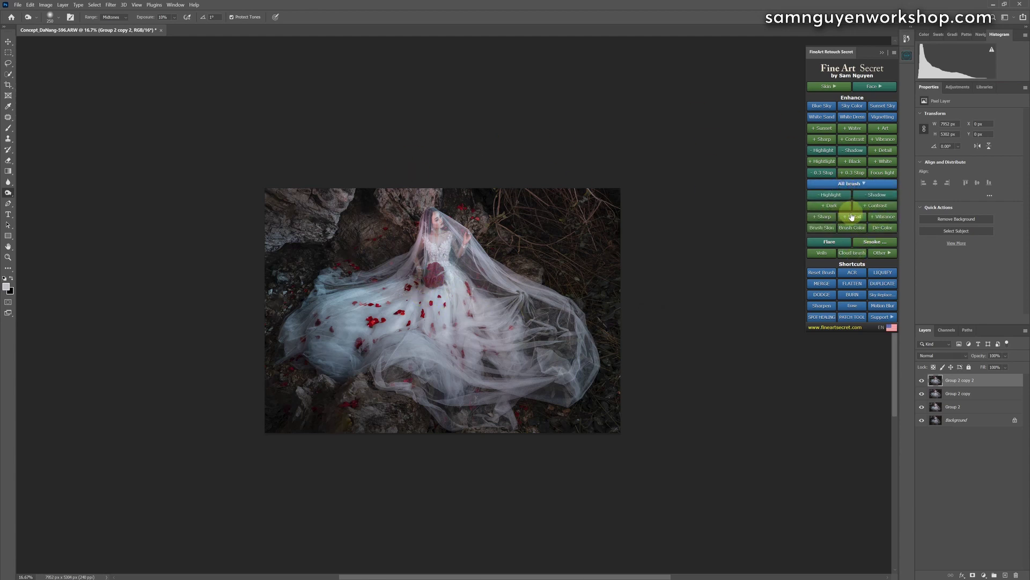
{"action": "left_click", "coordinate": [853, 217]}
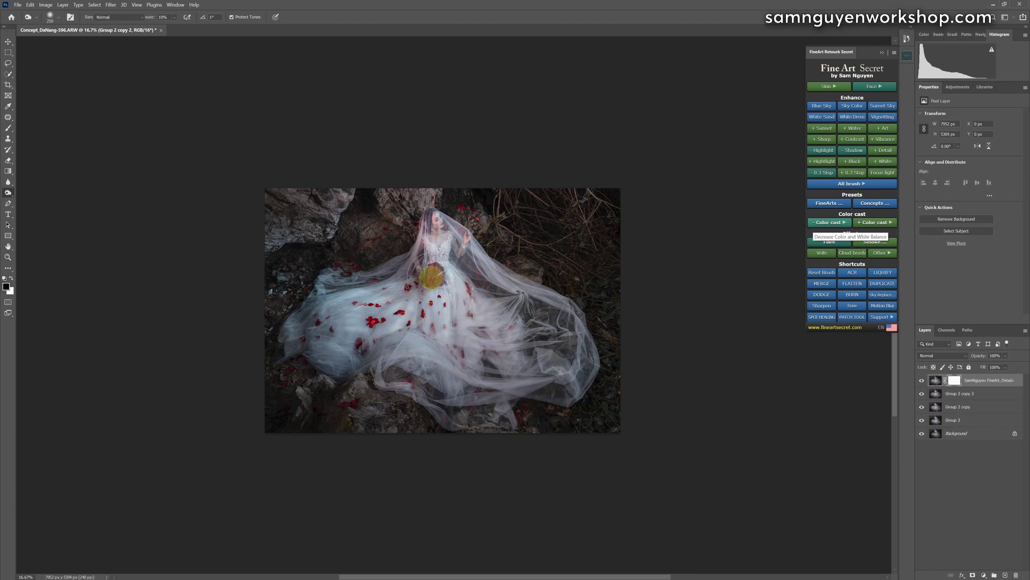
{"action": "key", "text": "bracketright"}
{"action": "key", "text": "bracketright"}
{"action": "key", "text": "bracketright"}
{"action": "mouse_move", "coordinate": [438, 277]}
{"action": "left_mouse_down"}
{"action": "mouse_move", "coordinate": [425, 314]}
{"action": "mouse_move", "coordinate": [434, 322]}
{"action": "mouse_move", "coordinate": [391, 312]}
{"action": "mouse_move", "coordinate": [308, 328]}
{"action": "mouse_move", "coordinate": [377, 322]}
{"action": "mouse_move", "coordinate": [420, 357]}
{"action": "mouse_move", "coordinate": [548, 378]}
{"action": "left_mouse_up"}
Refine the detail mask along the dress and veil with progressively smaller brushes, and compare the layer on and off
{"action": "key", "text": "bracketleft"}
{"action": "key", "text": "bracketleft"}
{"action": "key", "text": "bracketleft"}
{"action": "key", "text": "bracketleft"}
{"action": "key", "text": "bracketleft"}
{"action": "key", "text": "bracketleft"}
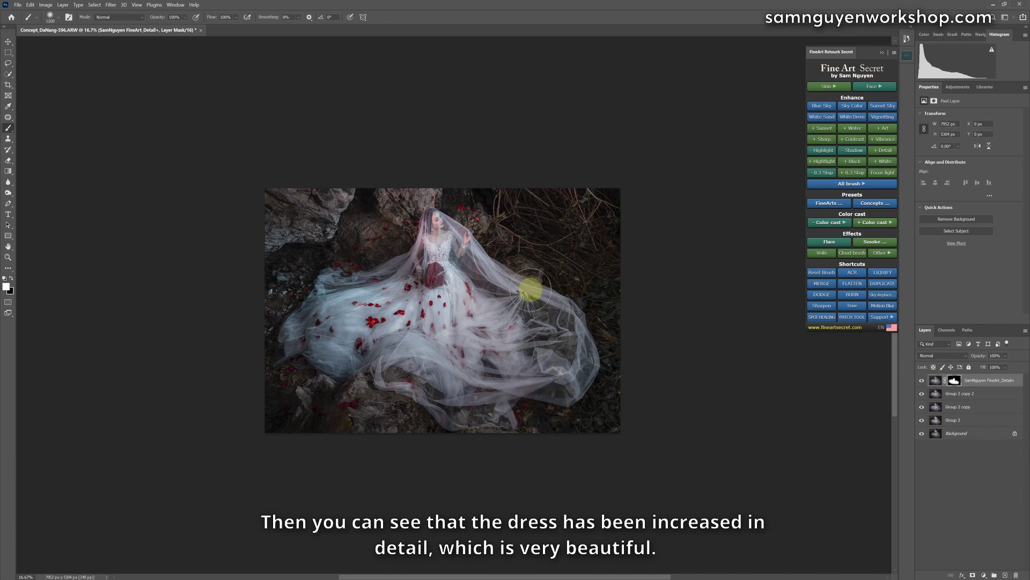
{"action": "key", "text": "bracketleft"}
{"action": "key", "text": "bracketleft"}
{"action": "key", "text": "bracketleft"}
{"action": "key", "text": "bracketleft"}
{"action": "key", "text": "bracketleft"}
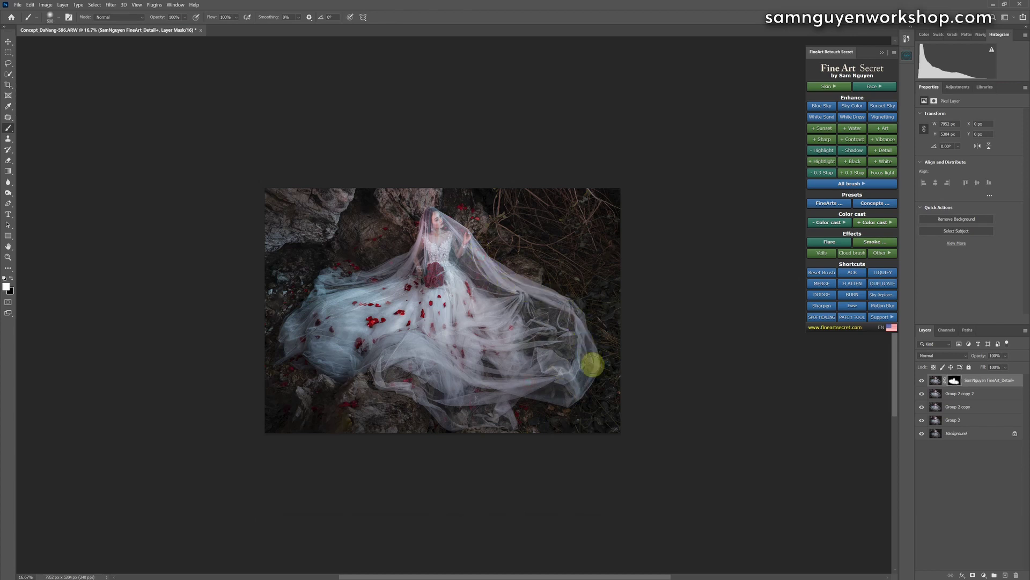
{"action": "key", "text": "bracketleft"}
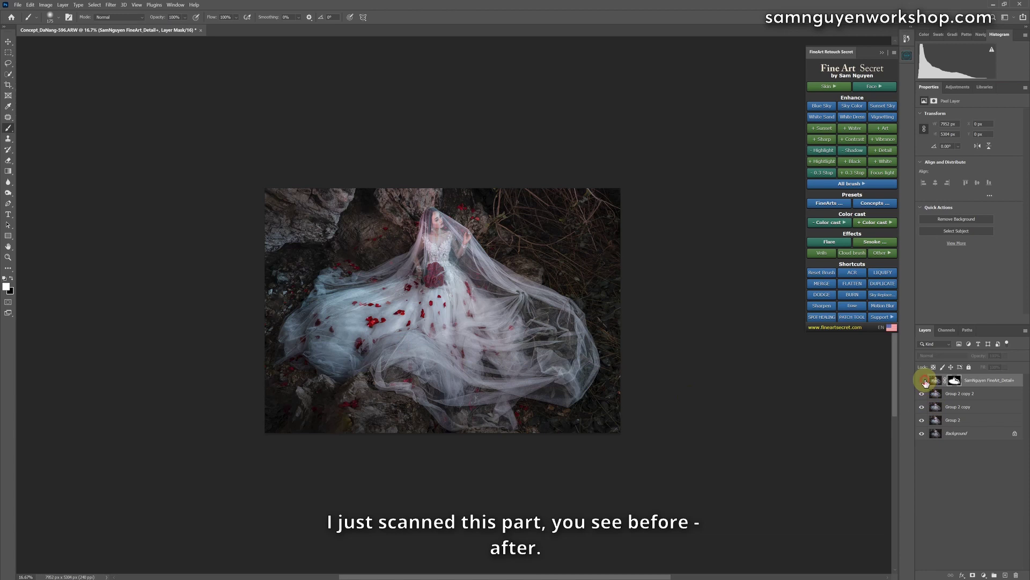
{"action": "left_click", "coordinate": [922, 380]}
{"action": "left_click", "coordinate": [922, 380]}
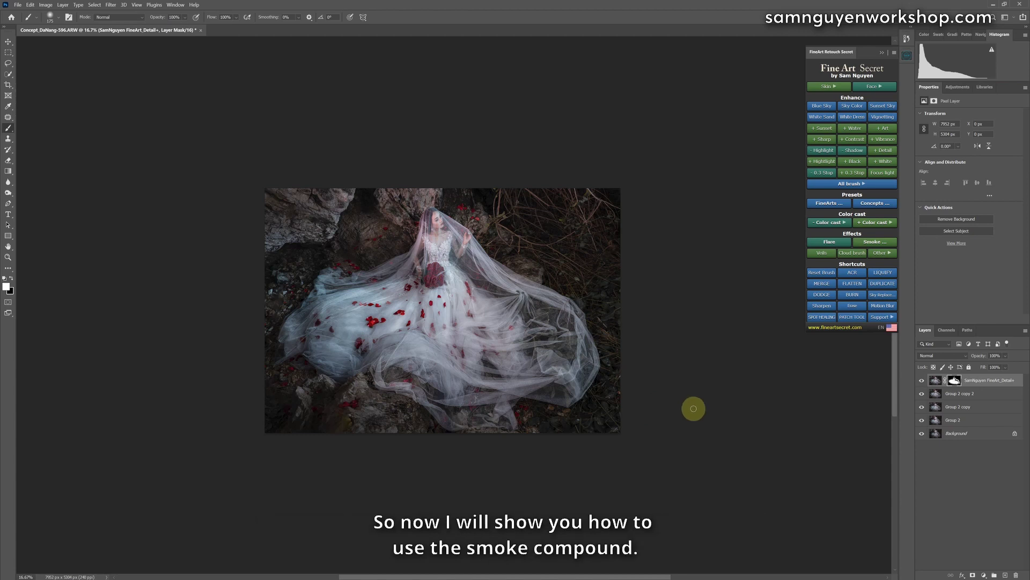
Stamp the visible image onto a new layer, then group all layers above the Background and merge them into one layer
{"action": "left_click", "coordinate": [822, 284]}
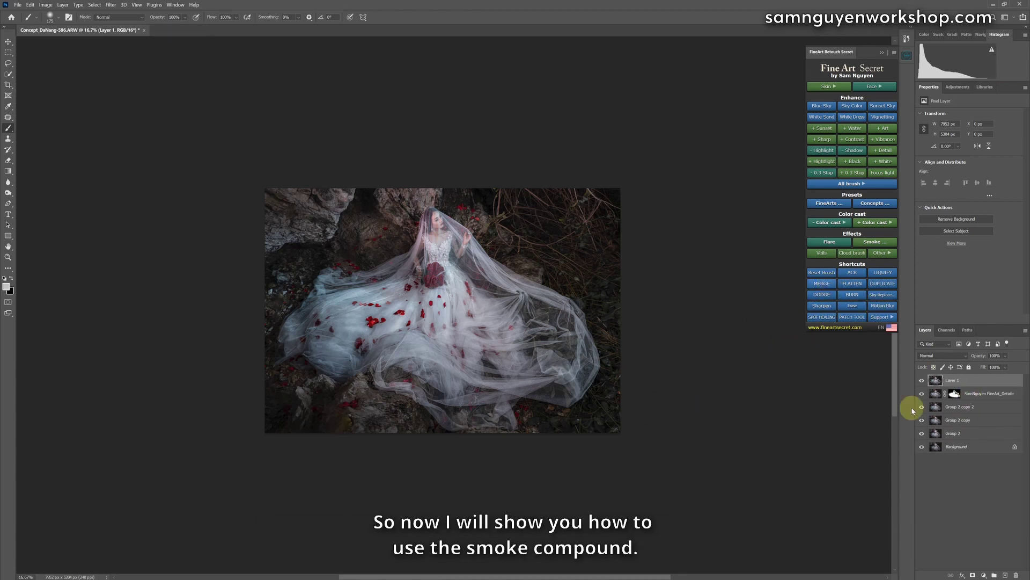
{"action": "key", "text": "ctrl+g"}
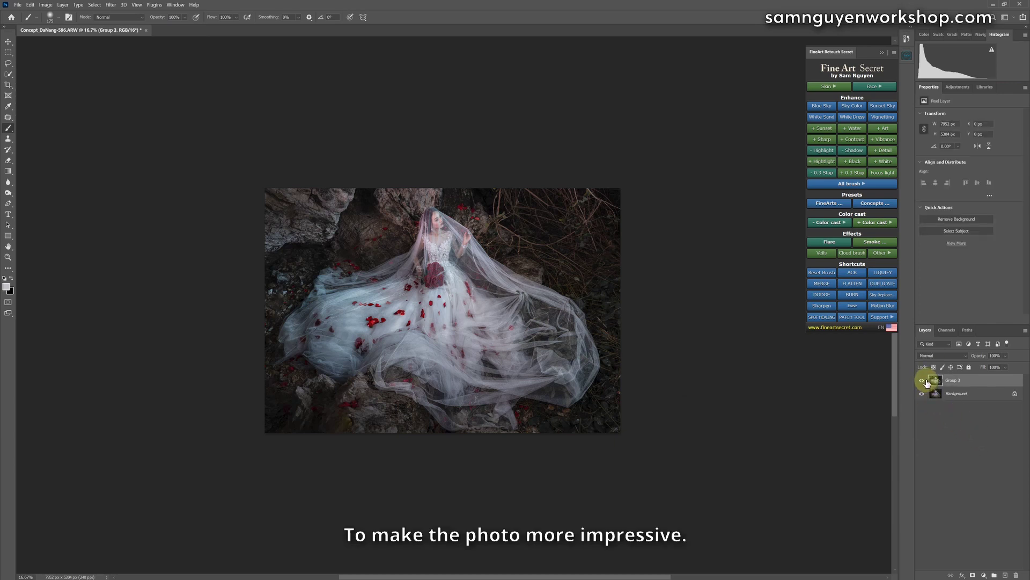
Add Flare 11 over the photo's upper-right corner, rotated about -43° and scaled to about 144%, and select its layer group
{"action": "left_click", "coordinate": [829, 242]}
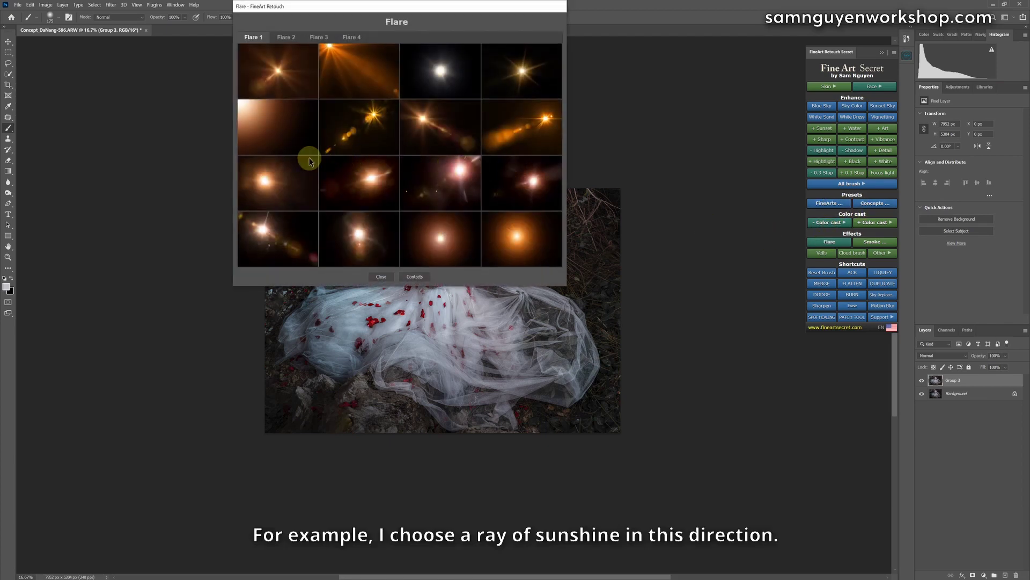
{"action": "left_click", "coordinate": [468, 199]}
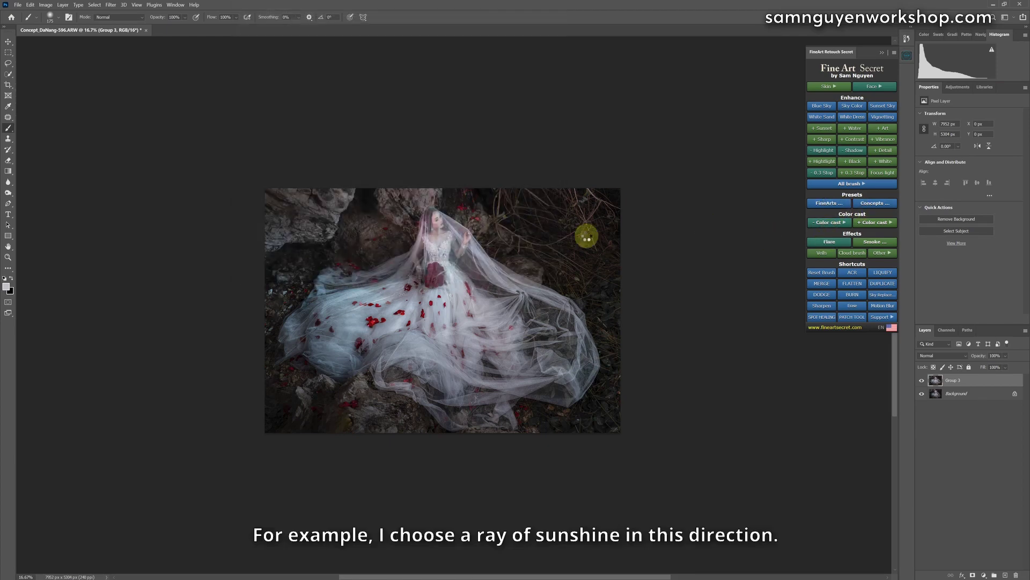
{"action": "left_click_drag", "start_coordinate": [481, 248], "coordinate": [607, 197]}
{"action": "left_click_drag", "start_coordinate": [716, 320], "coordinate": [740, 194]}
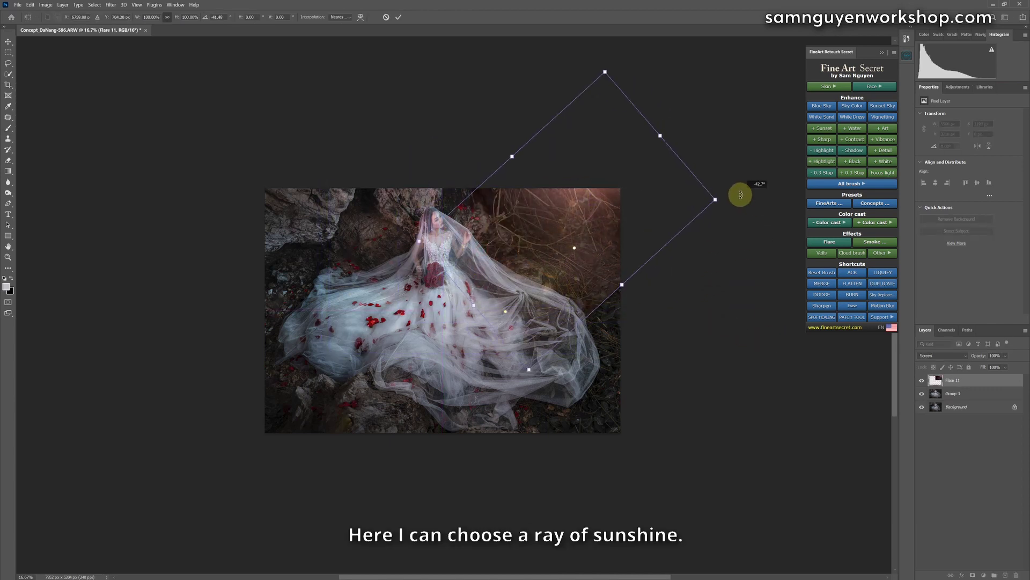
{"action": "left_click_drag", "start_coordinate": [612, 215], "coordinate": [616, 212]}
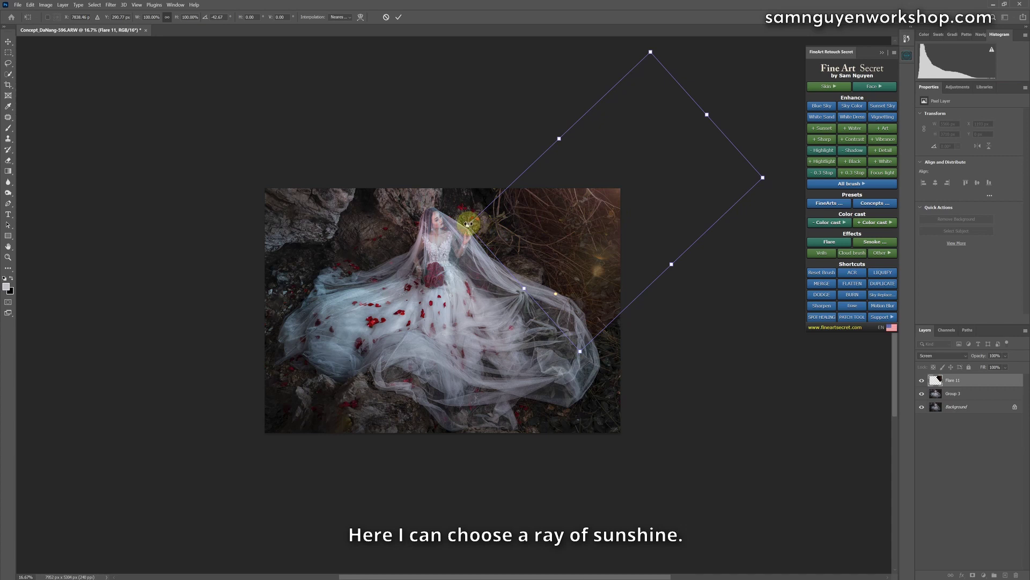
{"action": "left_click_drag", "start_coordinate": [468, 223], "coordinate": [342, 240]}
{"action": "left_click_drag", "start_coordinate": [651, 237], "coordinate": [674, 220]}
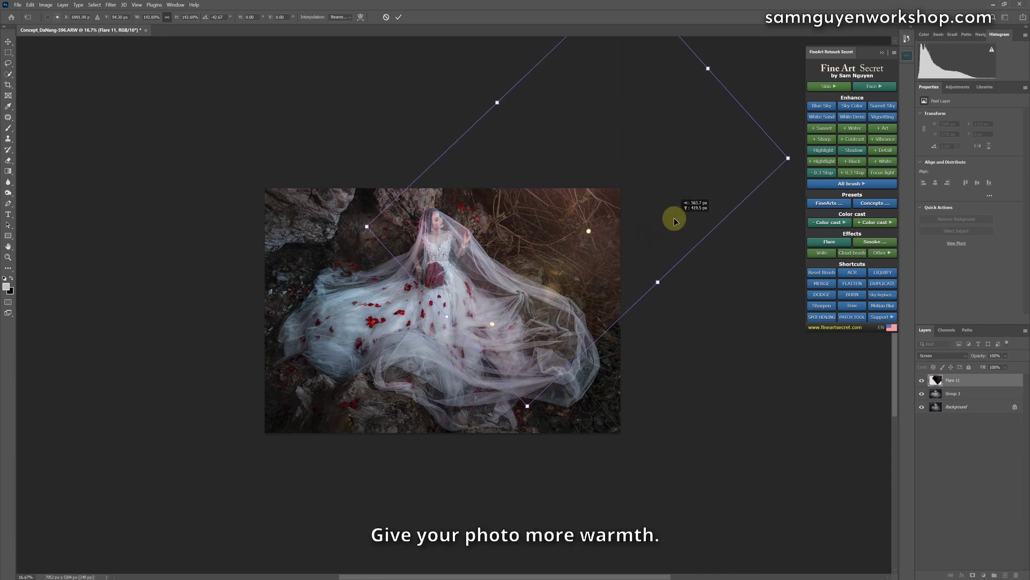
{"action": "key", "text": "Return"}
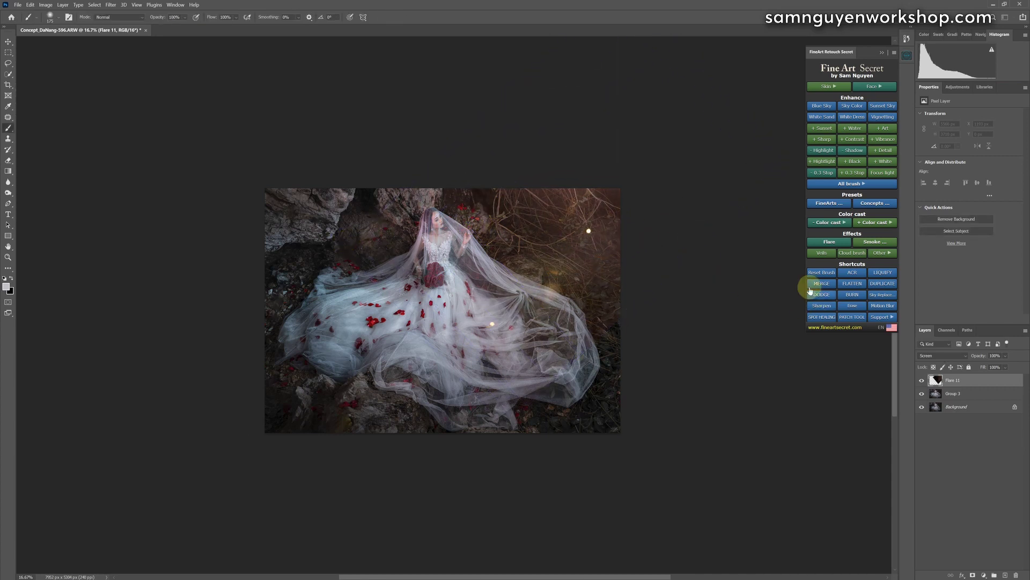
{"action": "left_click", "coordinate": [498, 315]}
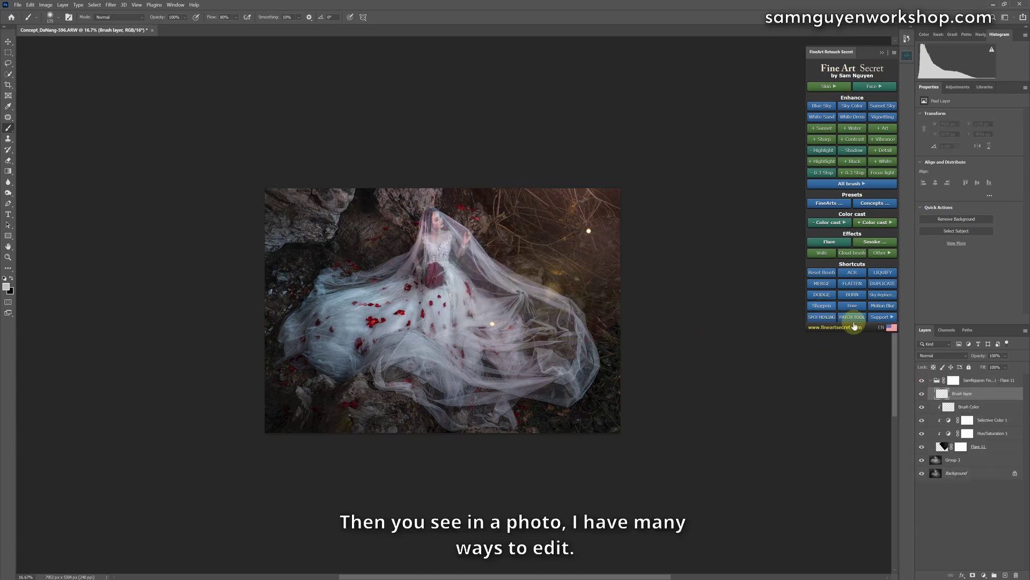
{"action": "left_click", "coordinate": [972, 380]}
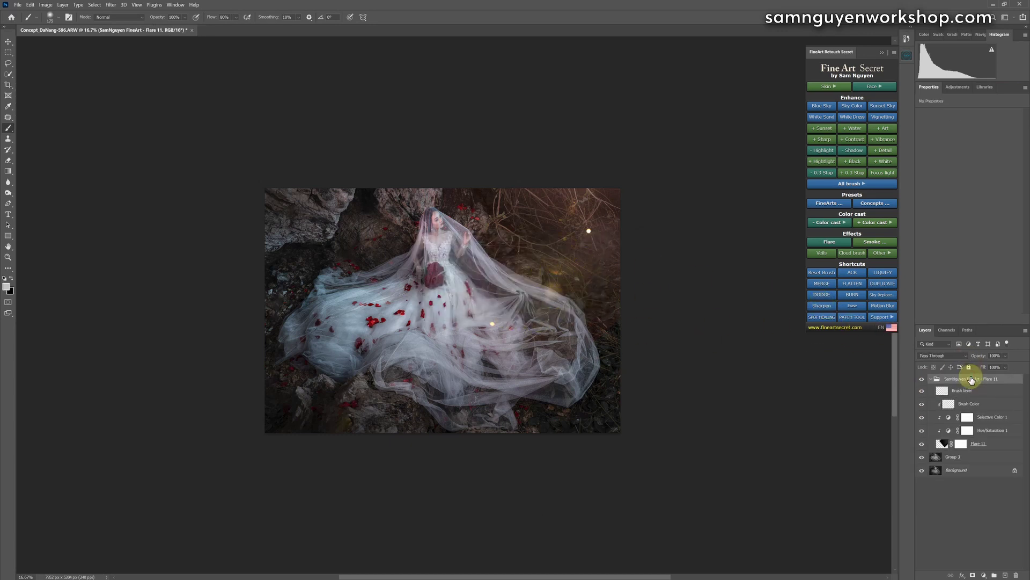
Delete the Flare 11 layer group
{"action": "key", "text": "Delete"}
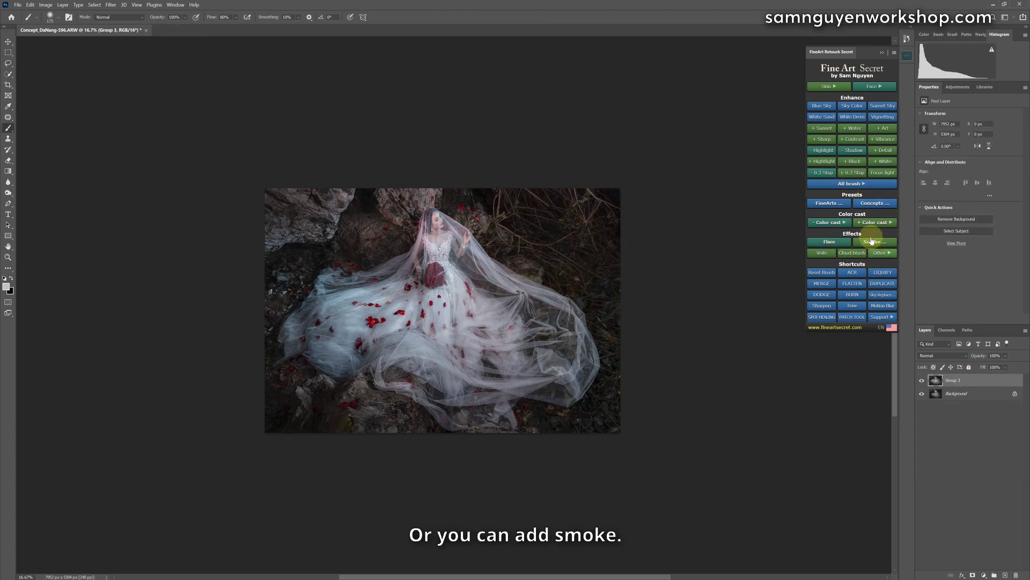
{"action": "left_click", "coordinate": [880, 253]}
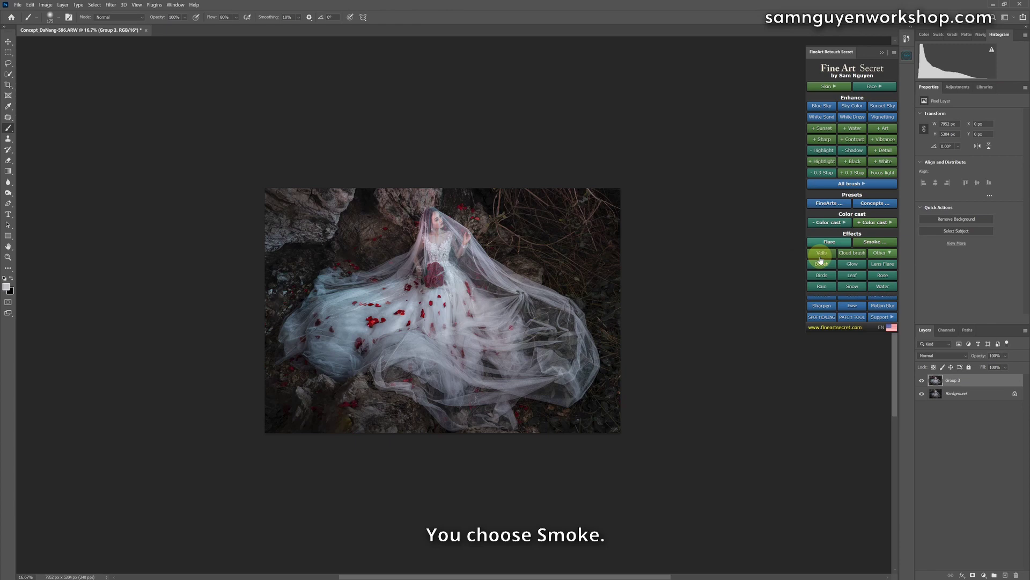
{"action": "left_click", "coordinate": [879, 253]}
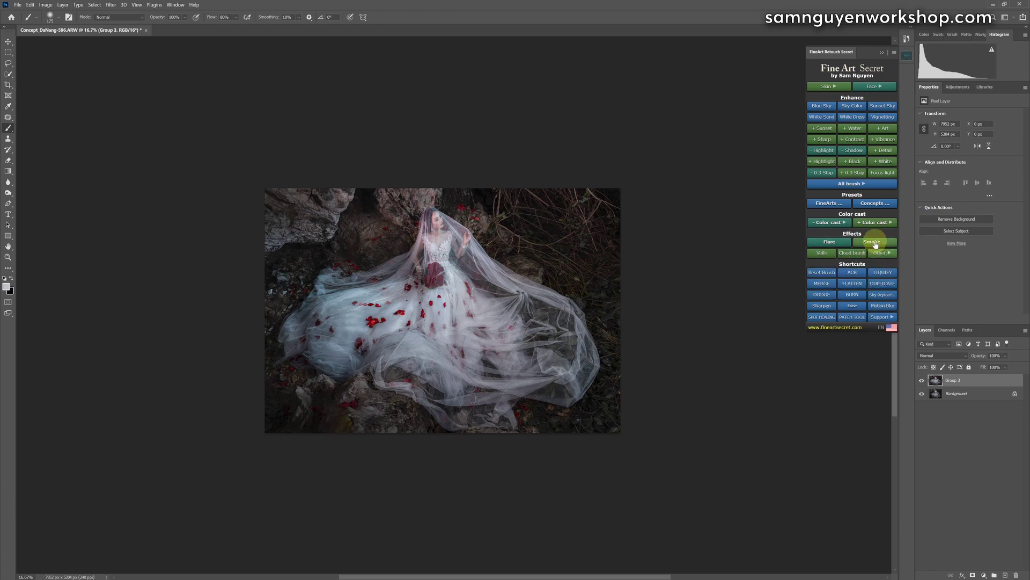
Browse the Smoke effect sets and add Smoke 1 over the photo's left half, rotated upright and enlarged to cover it
{"action": "left_click", "coordinate": [872, 241]}
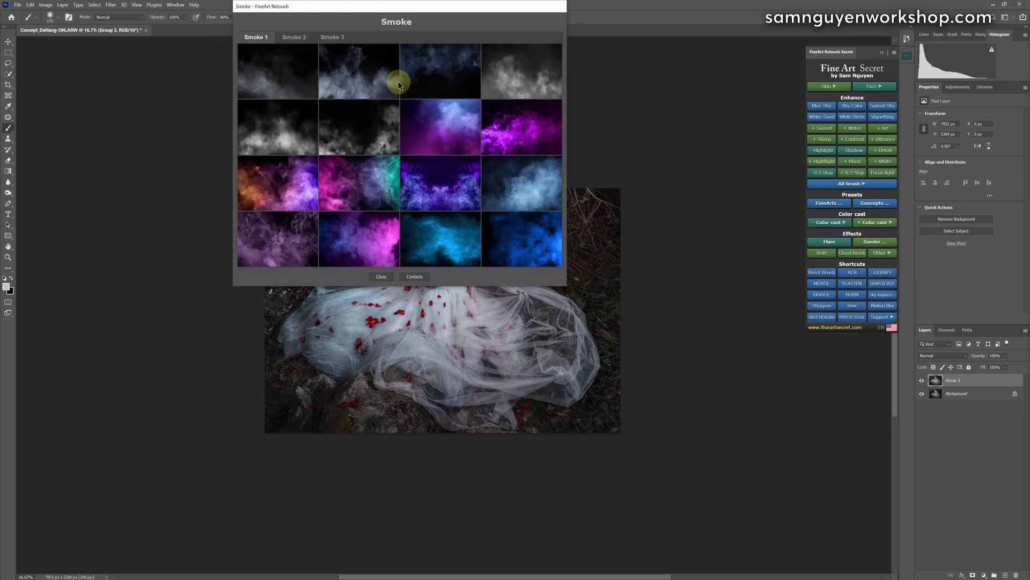
{"action": "left_click", "coordinate": [287, 38]}
{"action": "left_click", "coordinate": [328, 36]}
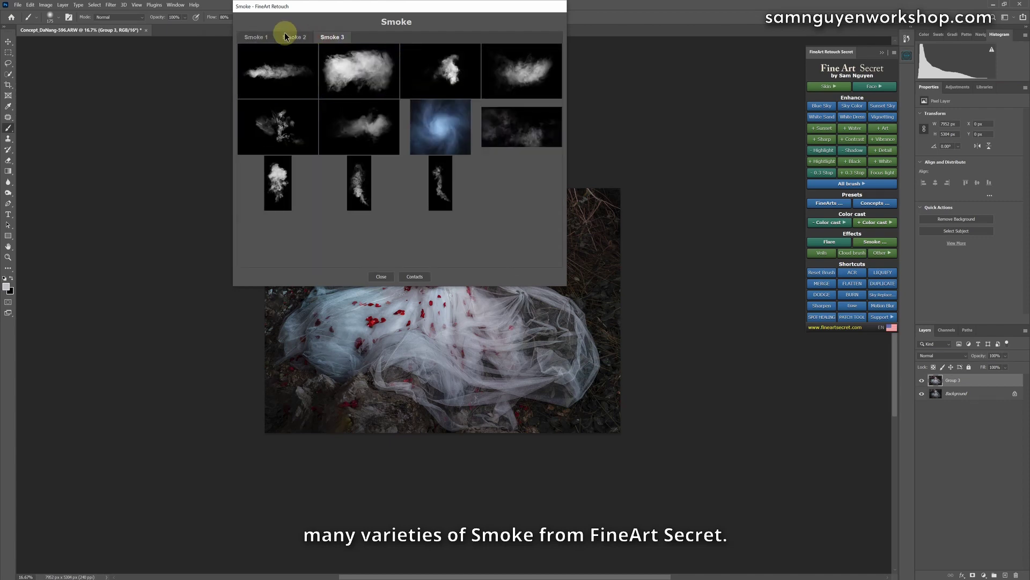
{"action": "left_click", "coordinate": [290, 37]}
{"action": "left_click", "coordinate": [249, 36]}
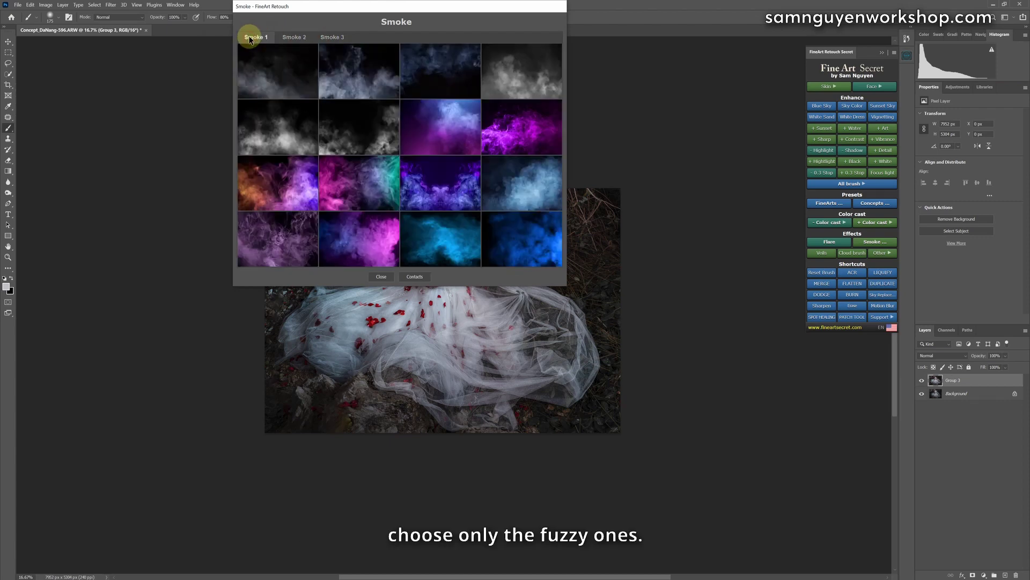
{"action": "left_click", "coordinate": [278, 78]}
{"action": "left_click_drag", "start_coordinate": [584, 362], "coordinate": [377, 436]}
{"action": "left_click_drag", "start_coordinate": [443, 283], "coordinate": [308, 290]}
{"action": "left_click_drag", "start_coordinate": [412, 391], "coordinate": [487, 503]}
{"action": "key", "text": "Return"}
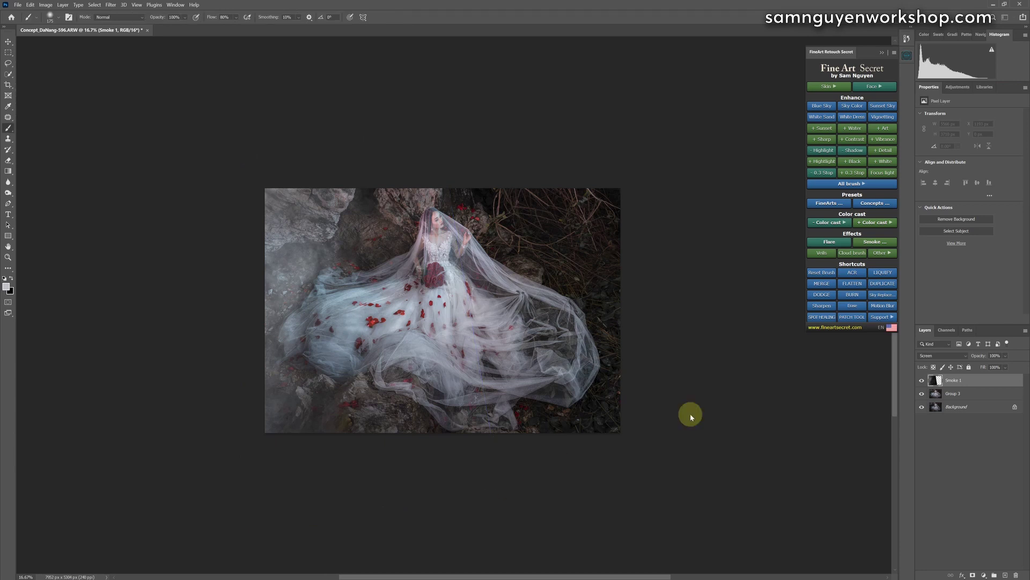
{"action": "left_click", "coordinate": [494, 310]}
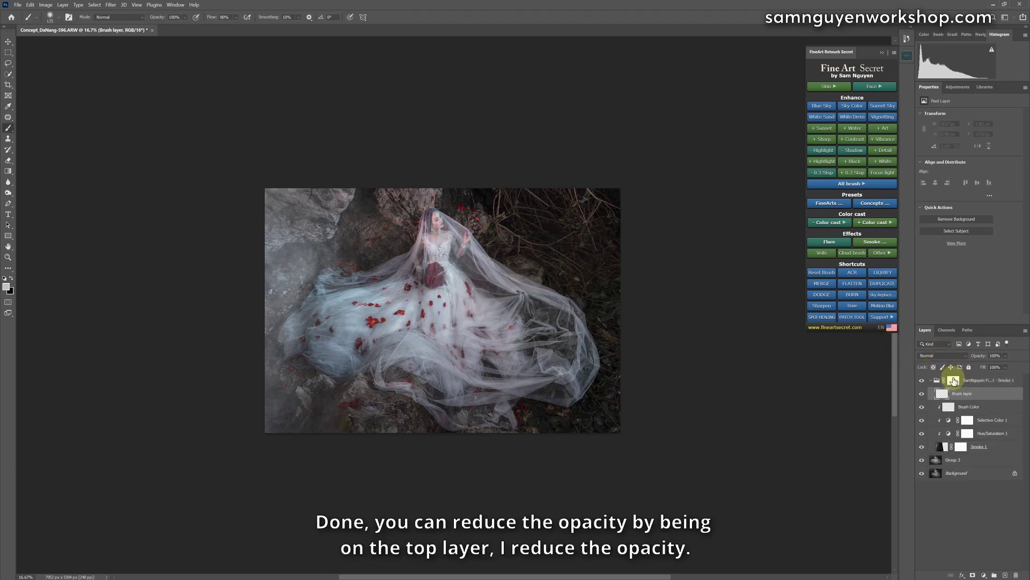
Set the Smoke 1 group's opacity to 84% and compare the photo with and without it
{"action": "left_click", "coordinate": [953, 380]}
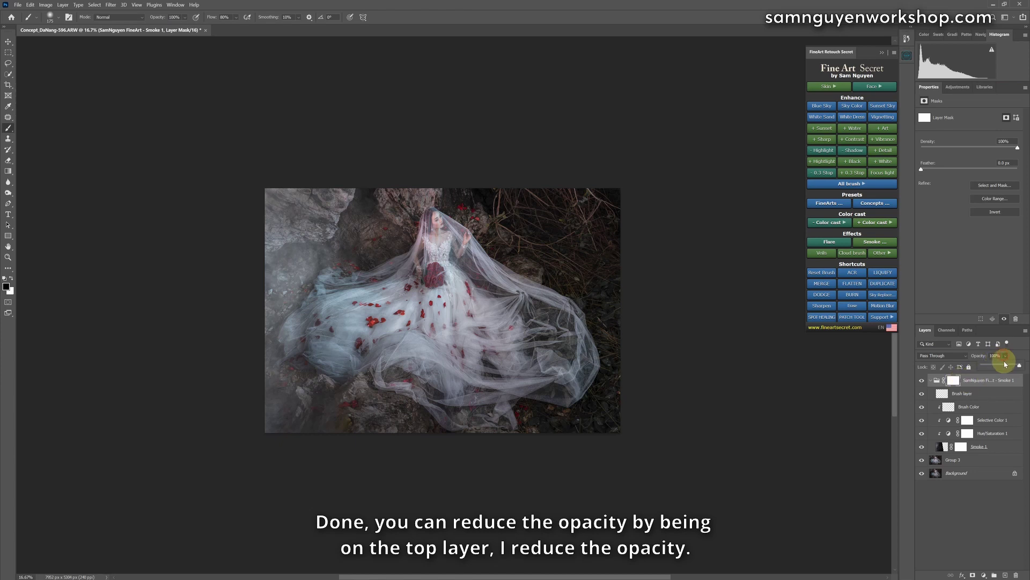
{"action": "left_click_drag", "start_coordinate": [1014, 367], "coordinate": [1013, 367]}
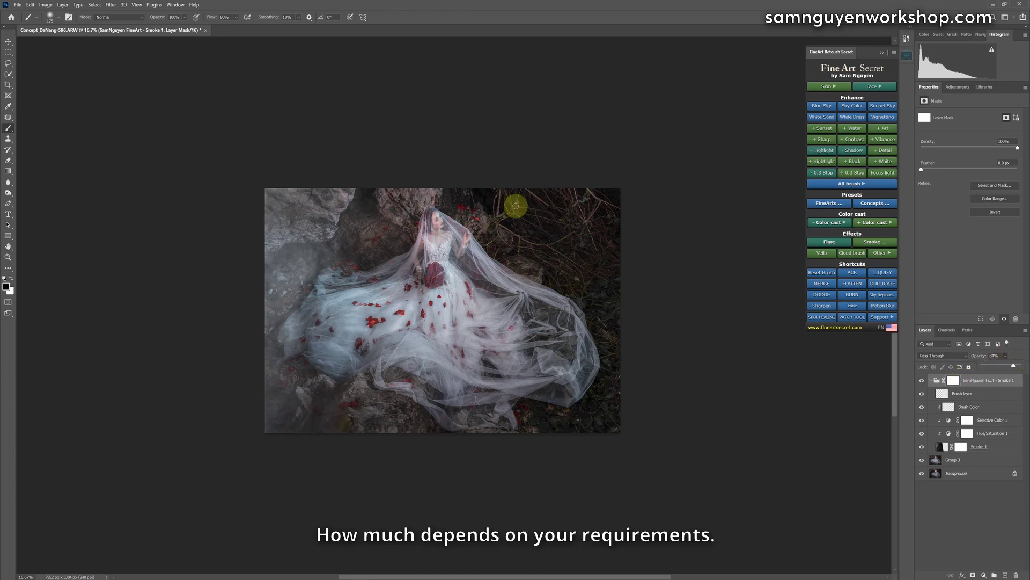
{"action": "left_click", "coordinate": [921, 381]}
{"action": "left_click", "coordinate": [917, 376]}
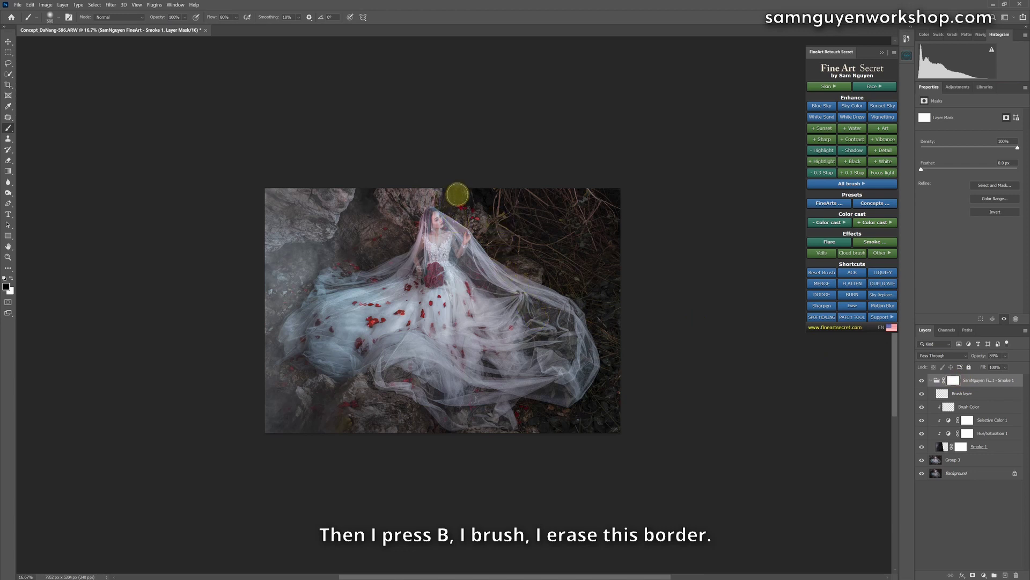
Paint black on the Smoke 1 group's mask with a large brush to hide the smoke's inner edge and clear the bride
{"action": "key", "text": "bracketright"}
{"action": "key", "text": "bracketright"}
{"action": "key", "text": "bracketright"}
{"action": "key", "text": "bracketright"}
{"action": "key", "text": "bracketright"}
{"action": "key", "text": "bracketright"}
{"action": "mouse_move", "coordinate": [460, 193]}
{"action": "left_mouse_down"}
{"action": "mouse_move", "coordinate": [484, 246]}
{"action": "mouse_move", "coordinate": [475, 233]}
{"action": "mouse_move", "coordinate": [469, 376]}
{"action": "mouse_move", "coordinate": [472, 341]}
{"action": "mouse_move", "coordinate": [479, 397]}
{"action": "left_mouse_up"}
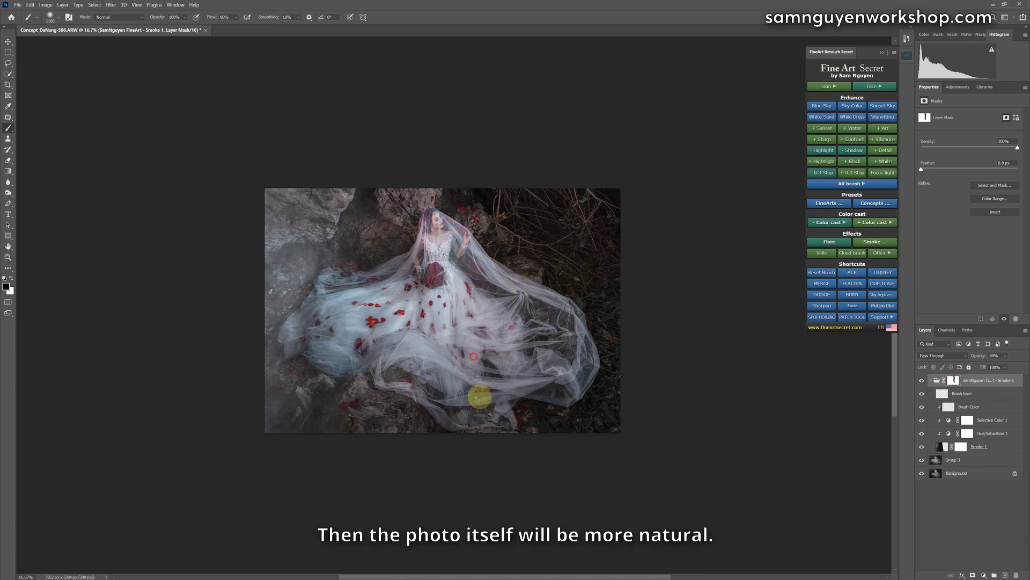
{"action": "key", "text": "bracketleft"}
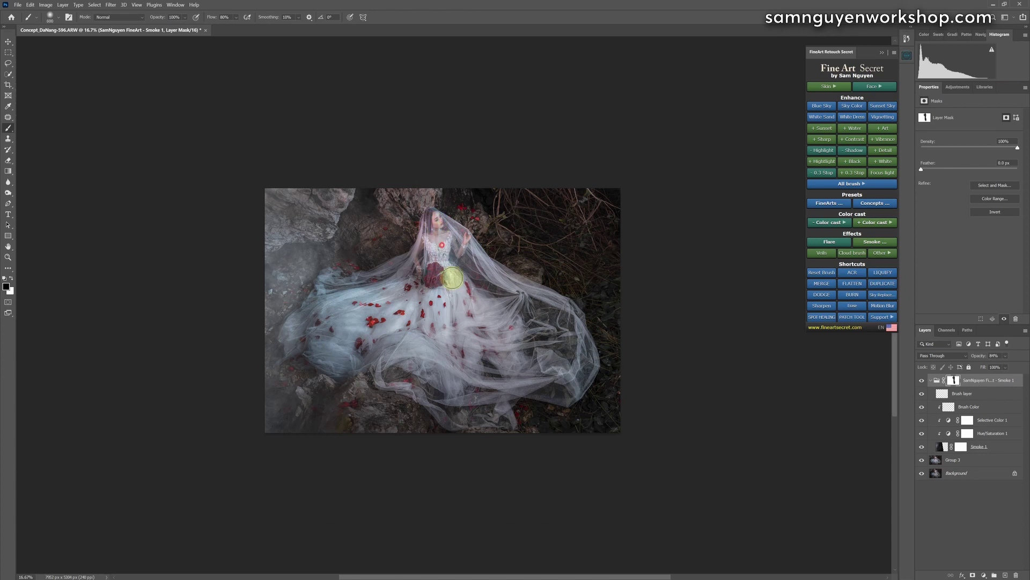
{"action": "key", "text": "bracketright"}
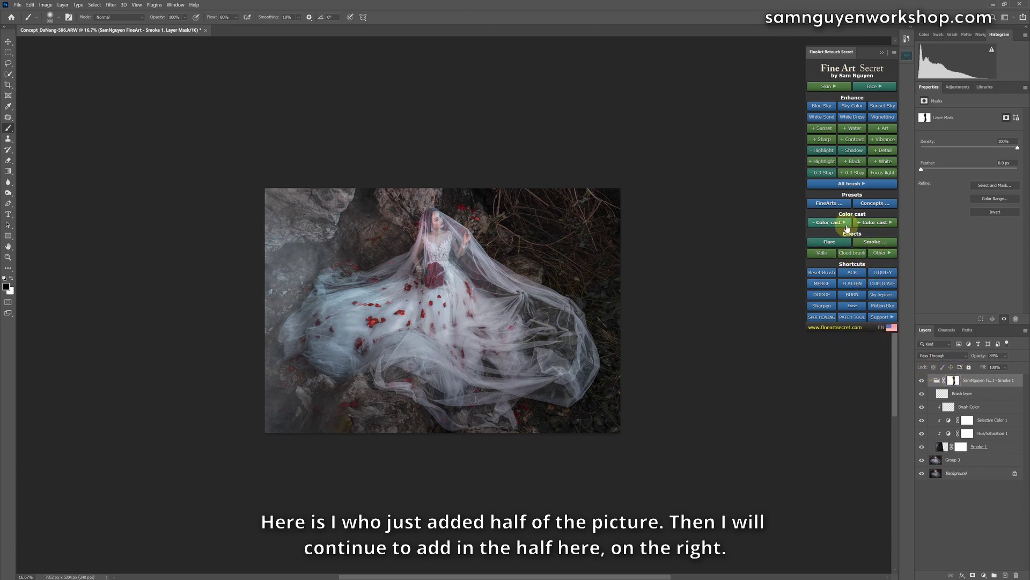
Add Smoke 17 over the photo's right half, rotated about -112° and scaled to about 203%, with its group's opacity at 50%
{"action": "left_click", "coordinate": [873, 243]}
{"action": "left_click", "coordinate": [328, 37]}
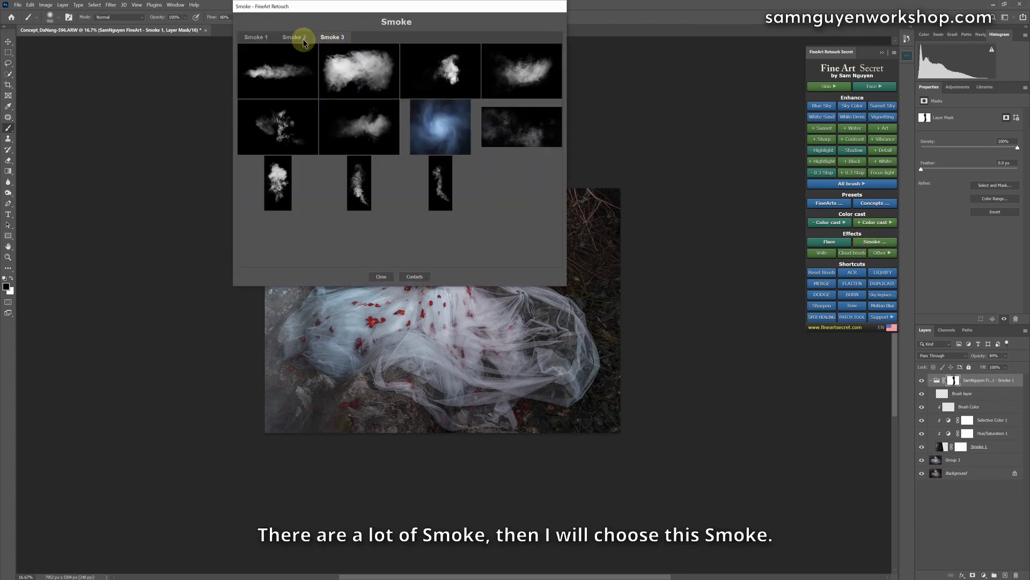
{"action": "left_click", "coordinate": [303, 40]}
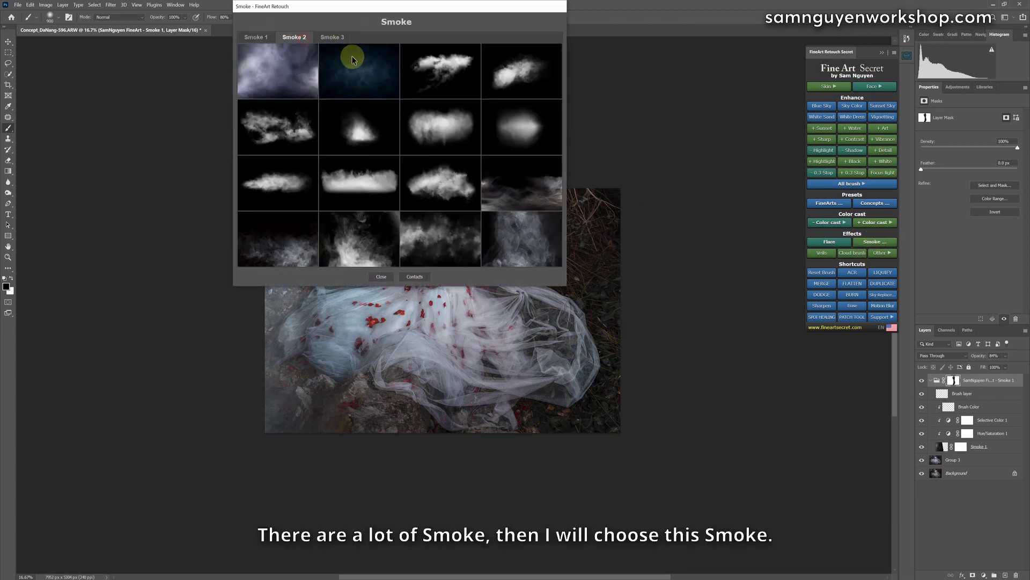
{"action": "left_click", "coordinate": [291, 65]}
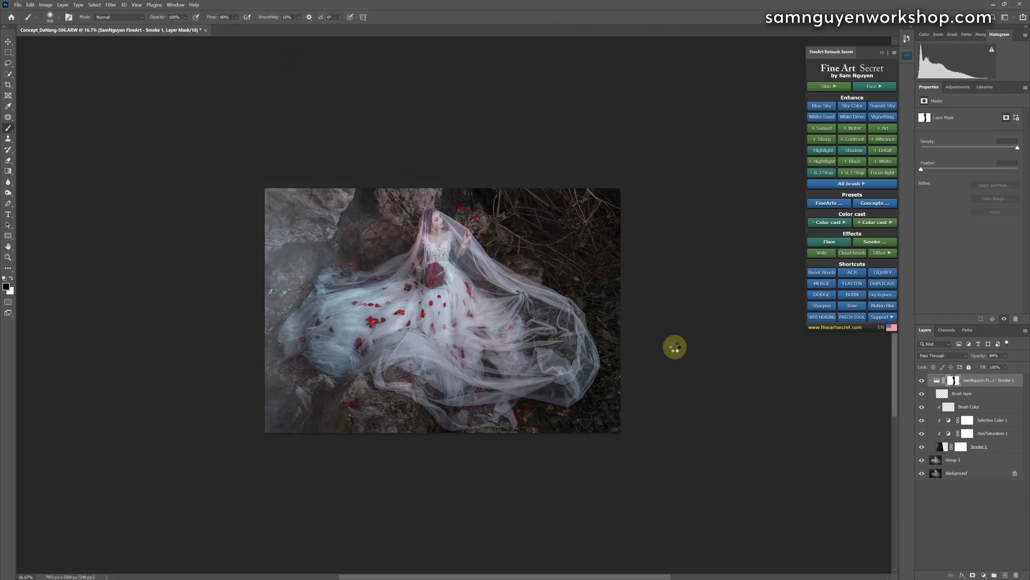
{"action": "left_click_drag", "start_coordinate": [587, 218], "coordinate": [557, 337]}
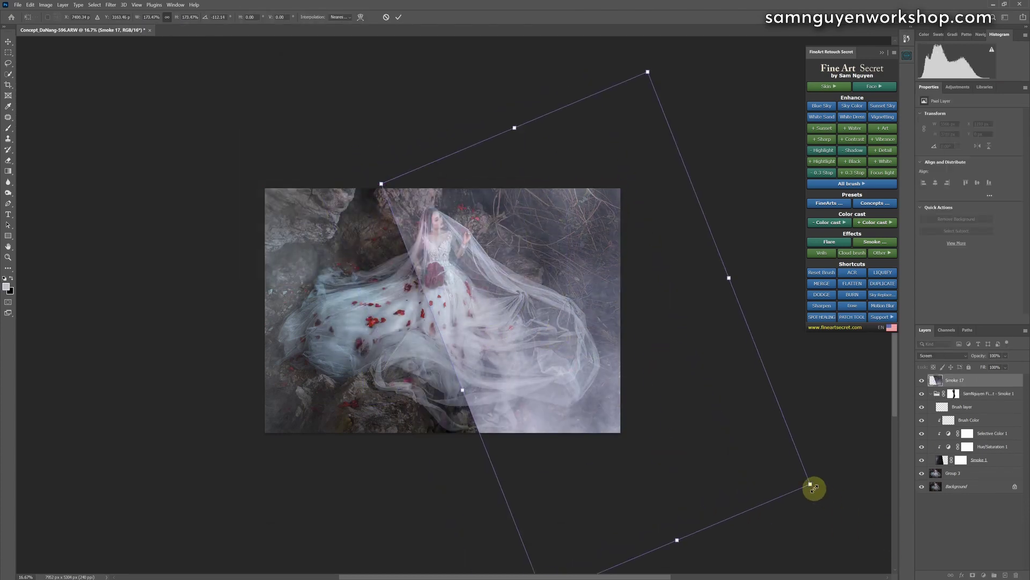
{"action": "left_click_drag", "start_coordinate": [810, 486], "coordinate": [882, 524]}
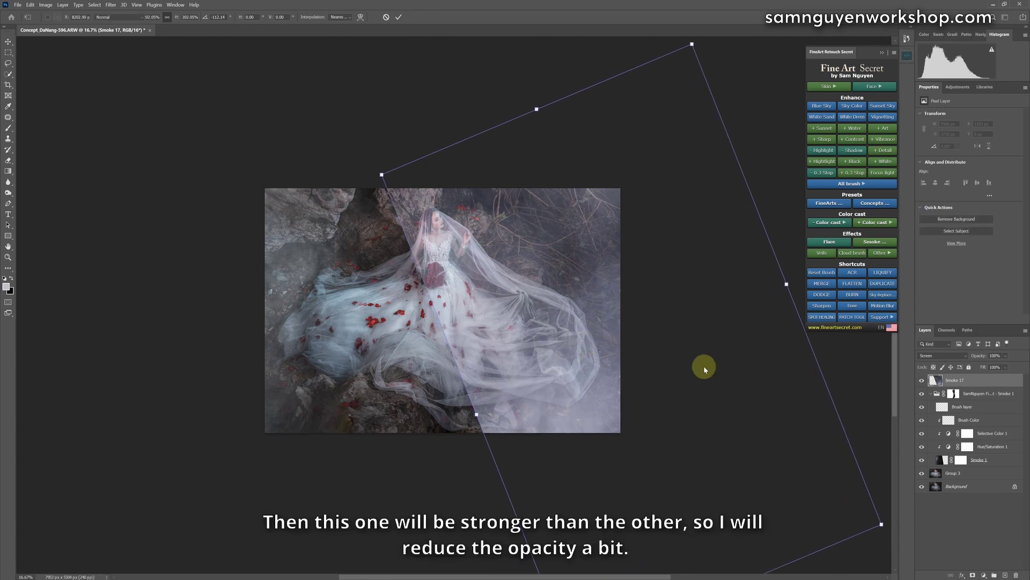
{"action": "key", "text": "Return"}
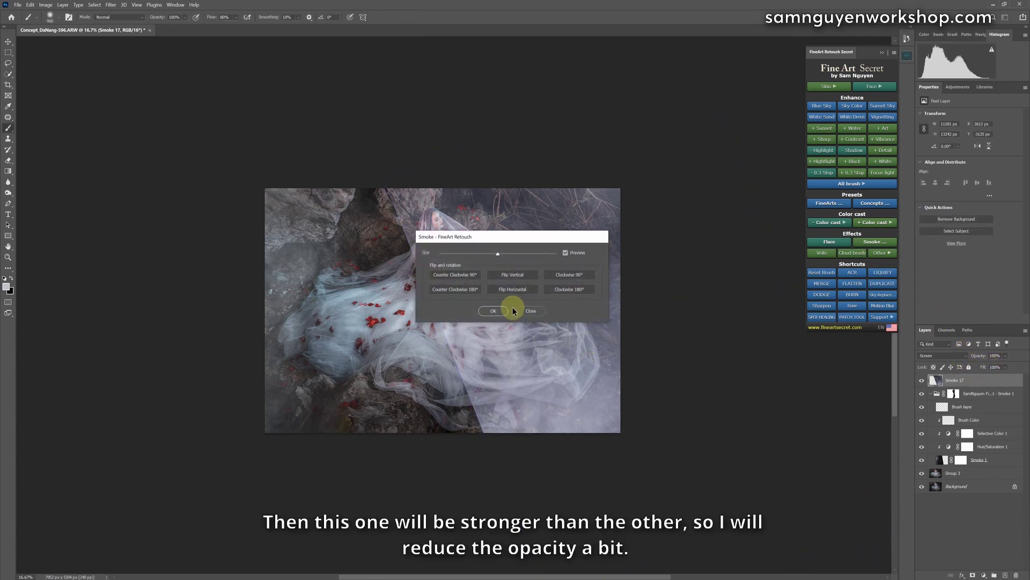
{"action": "left_click", "coordinate": [1001, 367]}
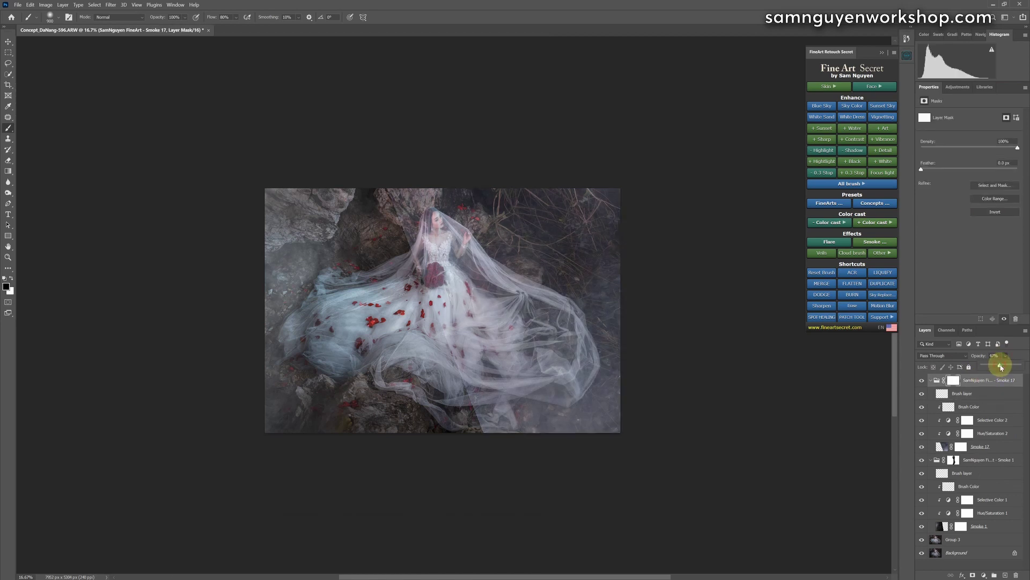
{"action": "left_click_drag", "start_coordinate": [1000, 366], "coordinate": [1001, 367]}
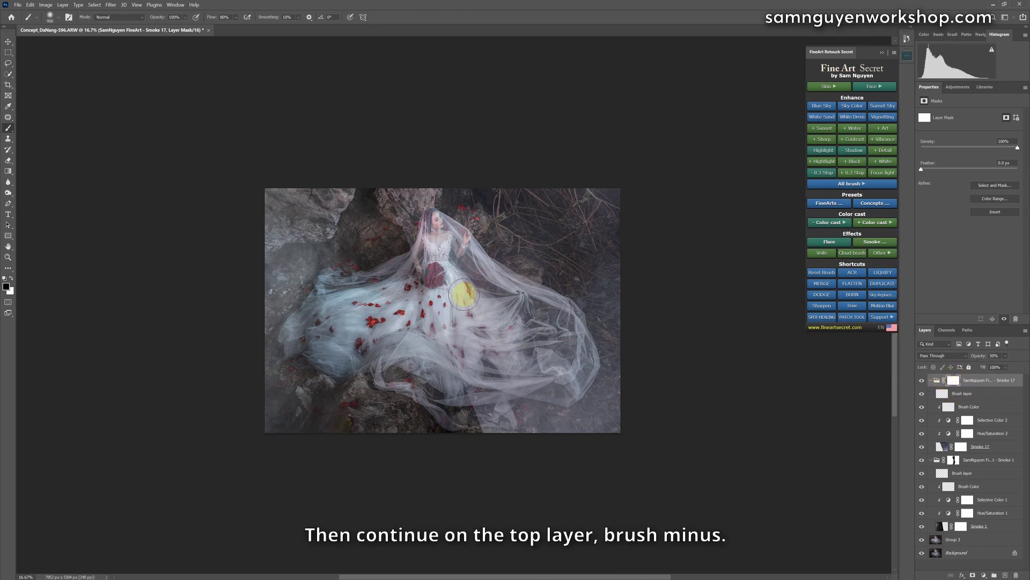
Paint black on the Smoke 17 group's mask along the smoke's diagonal edge and over the bride
{"action": "key", "text": "bracketright"}
{"action": "key", "text": "bracketleft"}
{"action": "mouse_move", "coordinate": [386, 184]}
{"action": "left_mouse_down"}
{"action": "mouse_move", "coordinate": [405, 230]}
{"action": "mouse_move", "coordinate": [415, 215]}
{"action": "mouse_move", "coordinate": [433, 224]}
{"action": "left_mouse_up"}
{"action": "mouse_move", "coordinate": [421, 264]}
{"action": "left_mouse_down"}
{"action": "mouse_move", "coordinate": [473, 423]}
{"action": "mouse_move", "coordinate": [483, 368]}
{"action": "left_mouse_up"}
Soften the Smoke 17 mask across the bride, veil and lower dress with a much larger black brush at 50% opacity
{"action": "key", "text": "bracketright"}
{"action": "key", "text": "bracketright"}
{"action": "key", "text": "bracketright"}
{"action": "key", "text": "bracketright"}
{"action": "key", "text": "bracketright"}
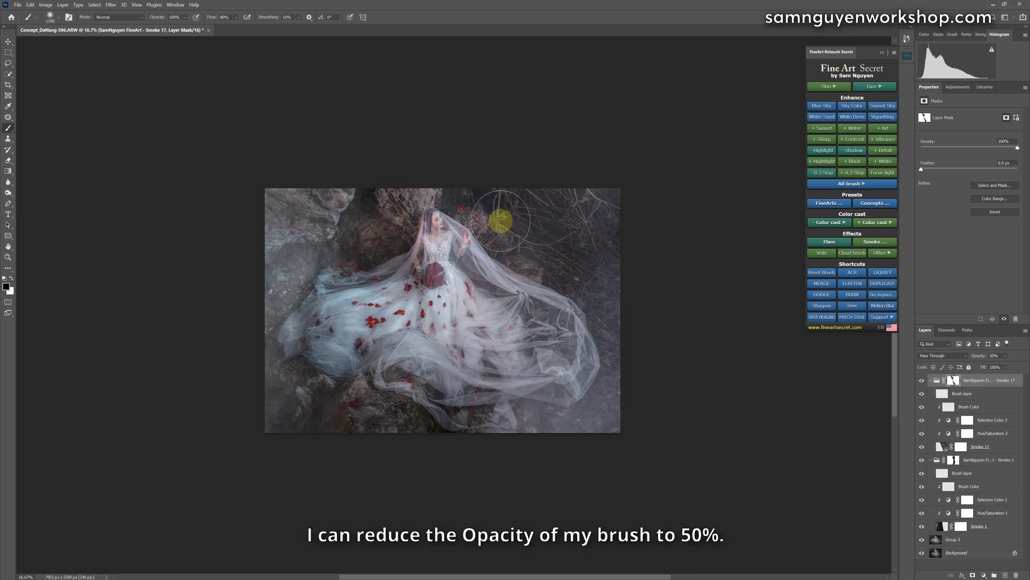
{"action": "key", "text": "bracketright"}
{"action": "key", "text": "bracketright"}
{"action": "key", "text": "bracketright"}
{"action": "key", "text": "bracketright"}
{"action": "key", "text": "bracketright"}
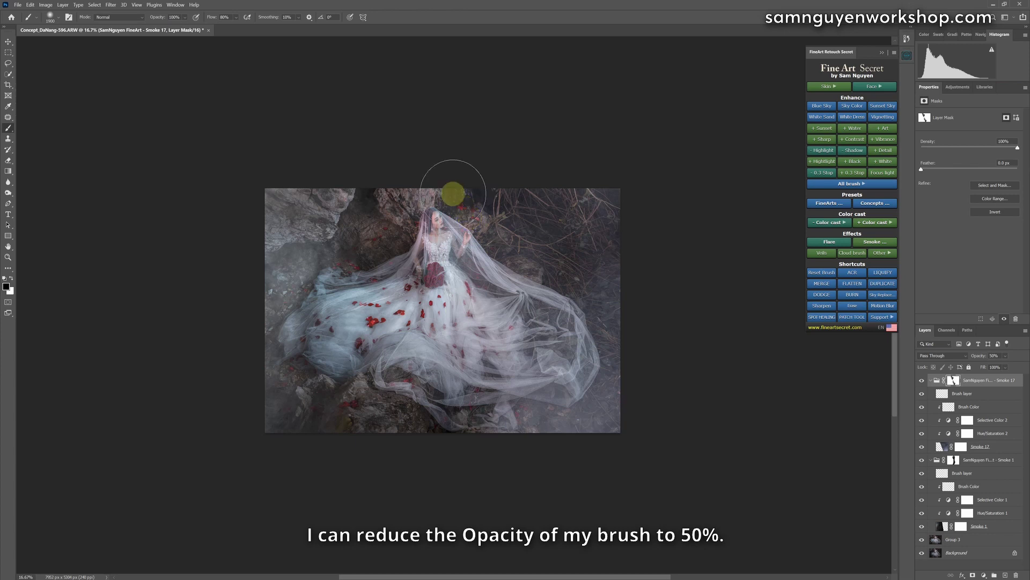
{"action": "key", "text": "5"}
{"action": "key", "text": "bracketright"}
{"action": "key", "text": "bracketright"}
{"action": "key", "text": "bracketright"}
{"action": "mouse_move", "coordinate": [471, 220]}
{"action": "left_mouse_down"}
{"action": "mouse_move", "coordinate": [491, 277]}
{"action": "mouse_move", "coordinate": [563, 360]}
{"action": "mouse_move", "coordinate": [499, 387]}
{"action": "mouse_move", "coordinate": [497, 410]}
{"action": "mouse_move", "coordinate": [611, 417]}
{"action": "mouse_move", "coordinate": [560, 333]}
{"action": "mouse_move", "coordinate": [453, 355]}
{"action": "mouse_move", "coordinate": [488, 363]}
{"action": "left_mouse_up"}
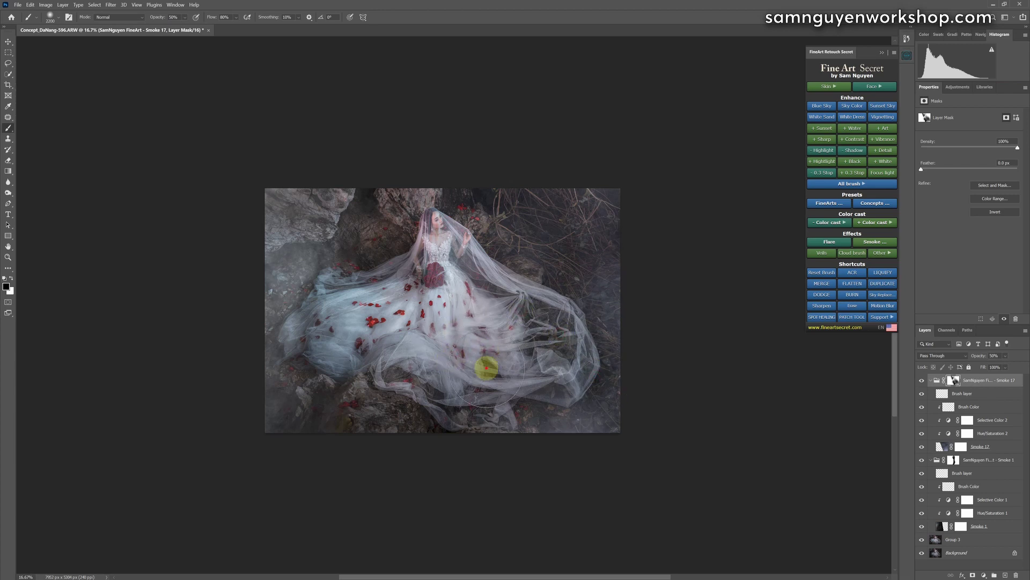
{"action": "mouse_move", "coordinate": [419, 408]}
{"action": "left_mouse_down"}
{"action": "mouse_move", "coordinate": [402, 391]}
{"action": "mouse_move", "coordinate": [533, 364]}
{"action": "left_mouse_up"}
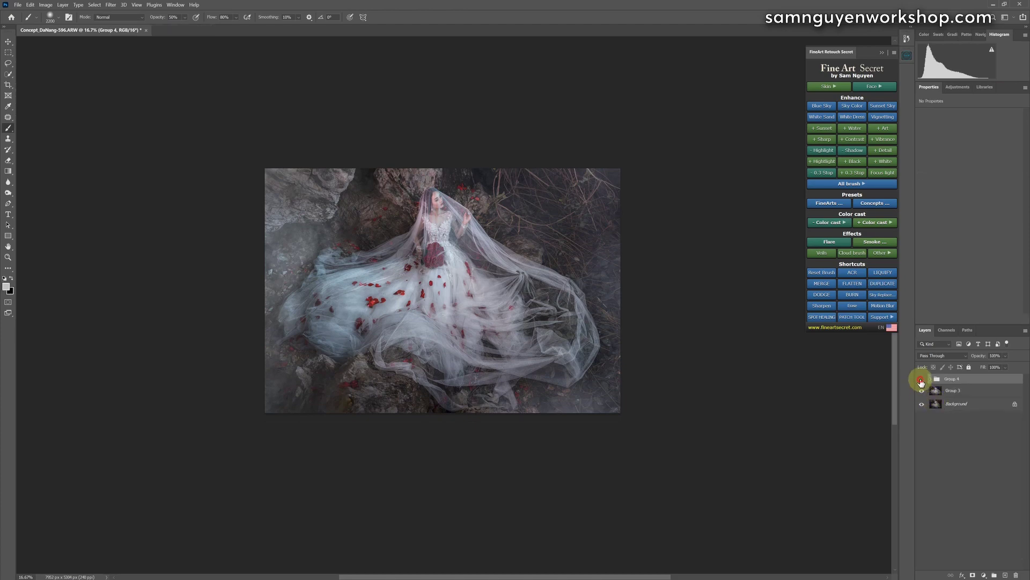
Toggle Group 4's visibility repeatedly to compare the photo before and after the smoke
{"action": "left_click", "coordinate": [921, 379]}
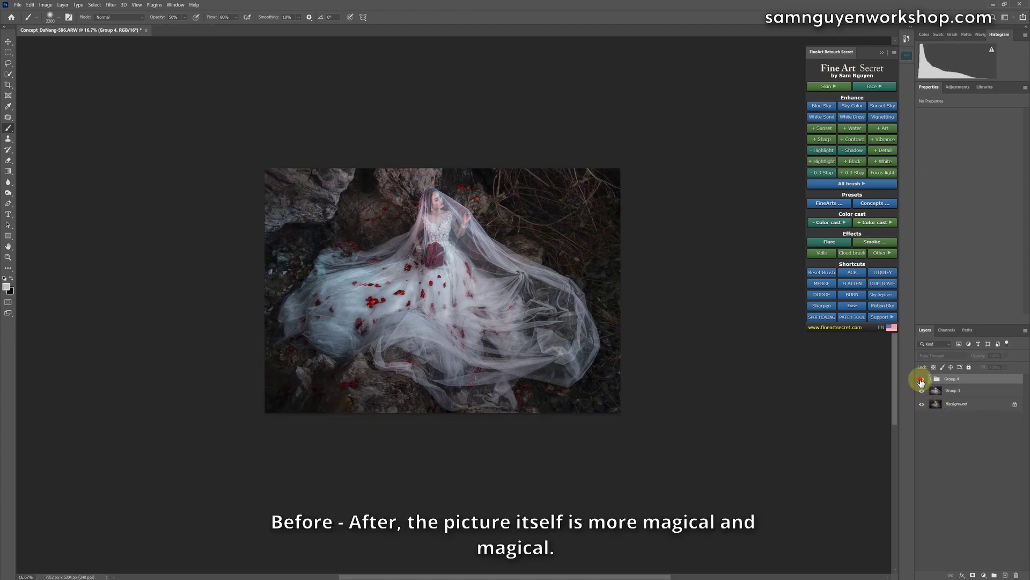
{"action": "left_click", "coordinate": [922, 379]}
{"action": "left_click", "coordinate": [922, 380]}
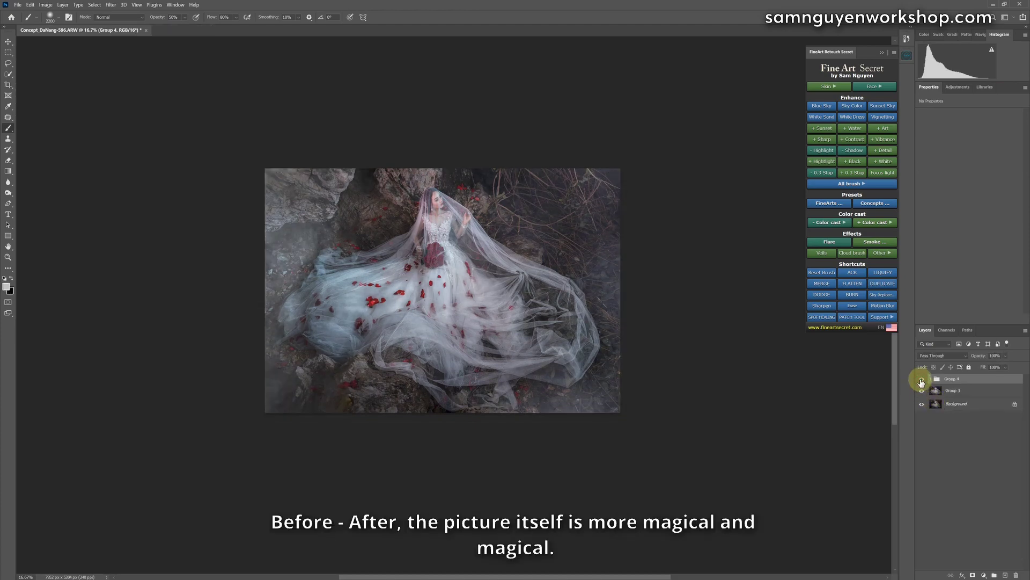
{"action": "left_click", "coordinate": [922, 380]}
{"action": "left_click", "coordinate": [921, 380]}
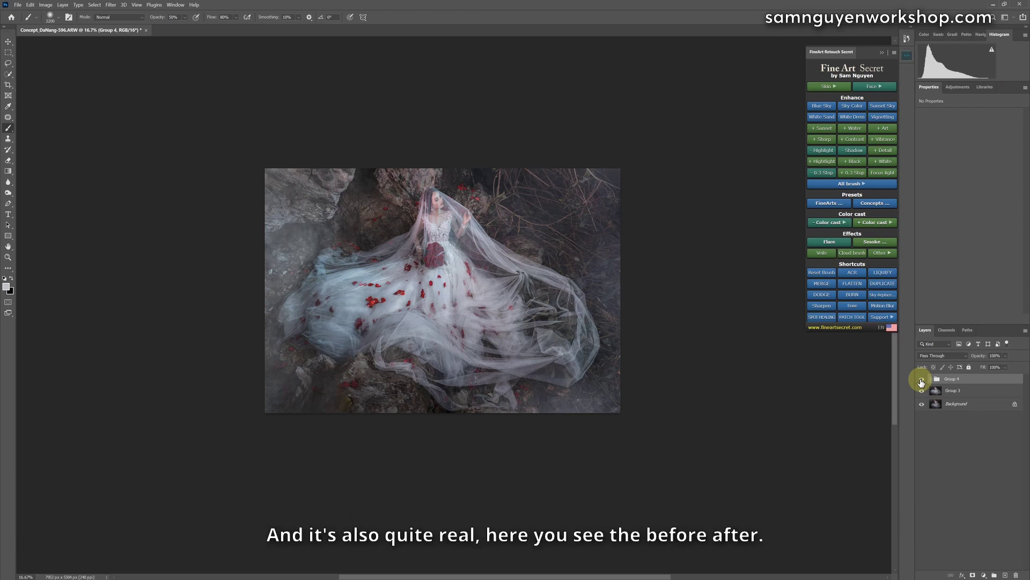
{"action": "left_click", "coordinate": [922, 381]}
{"action": "left_click", "coordinate": [921, 382]}
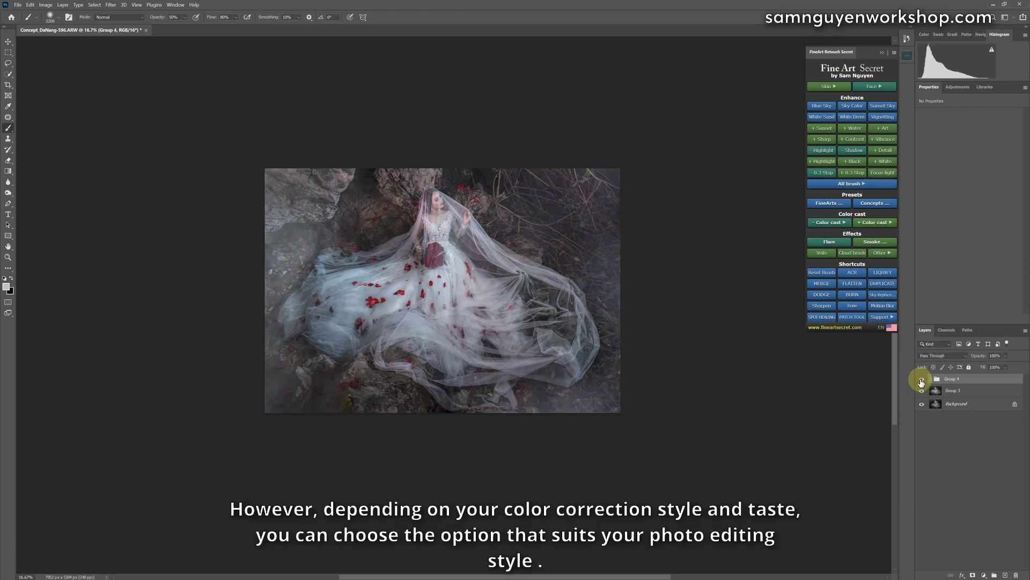
{"action": "left_click", "coordinate": [921, 381]}
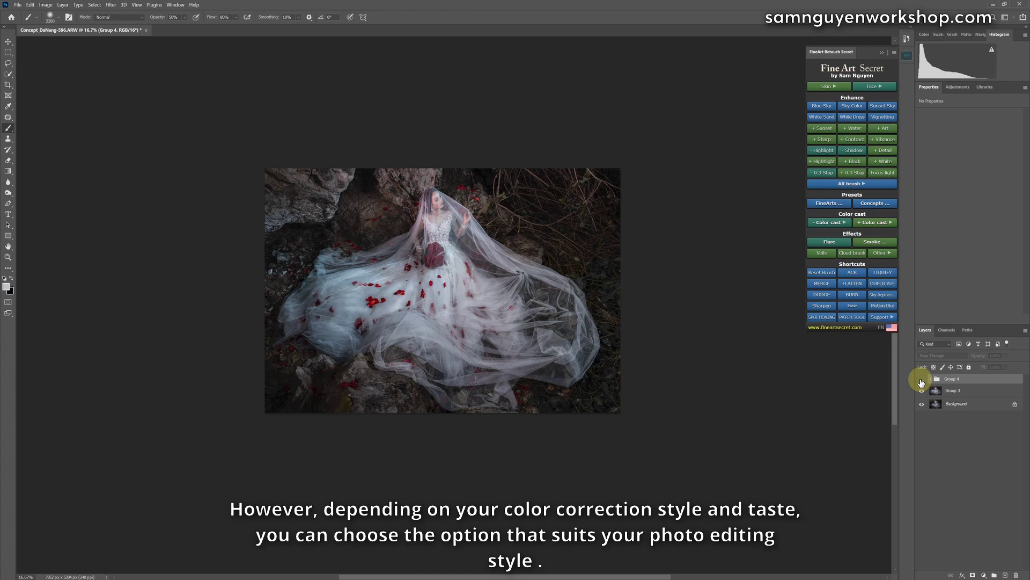